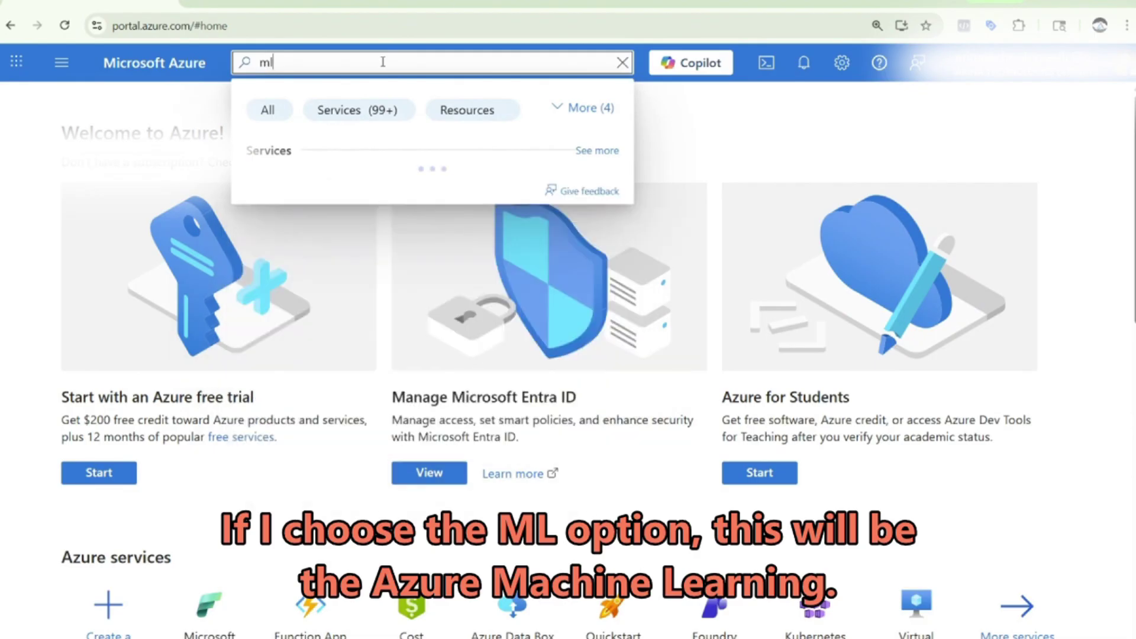
- Open Azure Machine Learning Studio and start a new workspace named YTDemo without choosing a hub
click(384, 225)
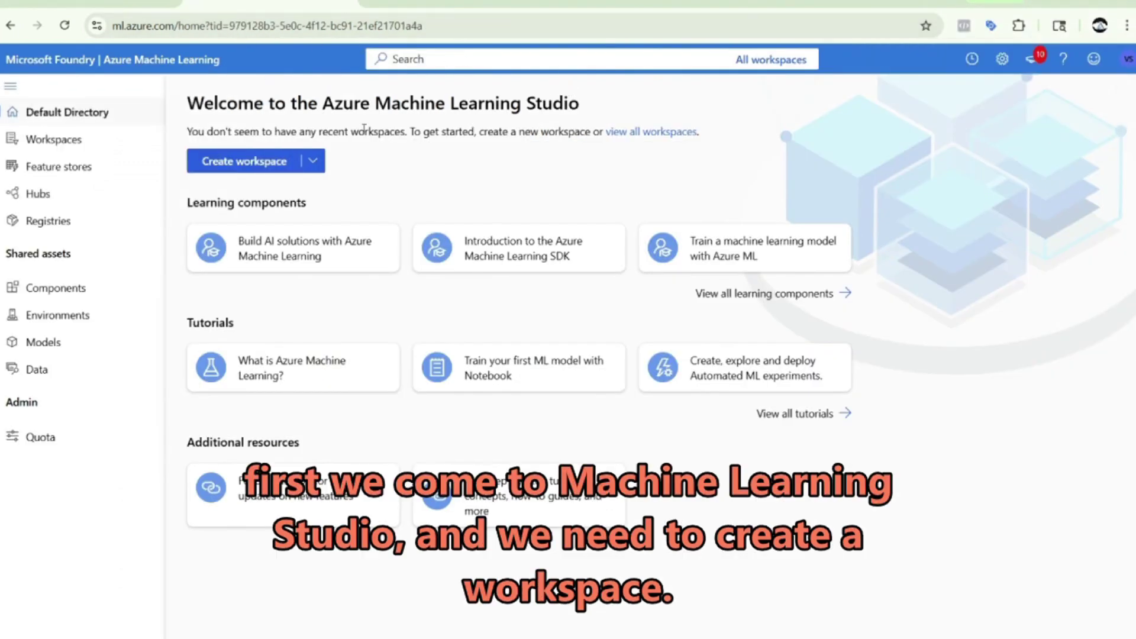
click(262, 170)
click(680, 219)
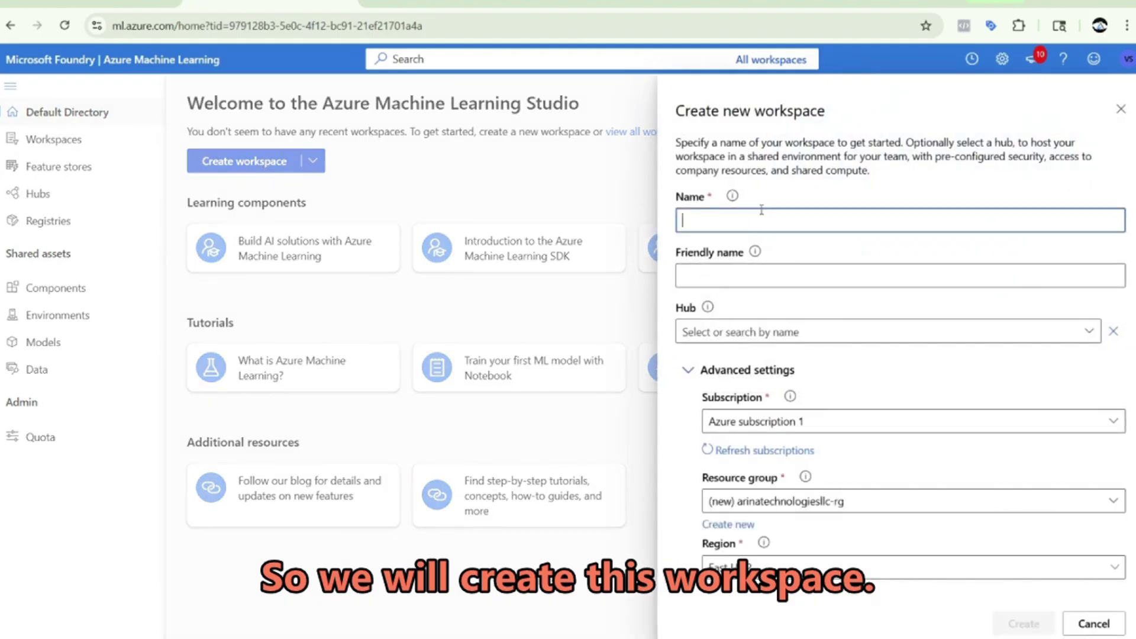
text(YTDemo)
click(876, 331)
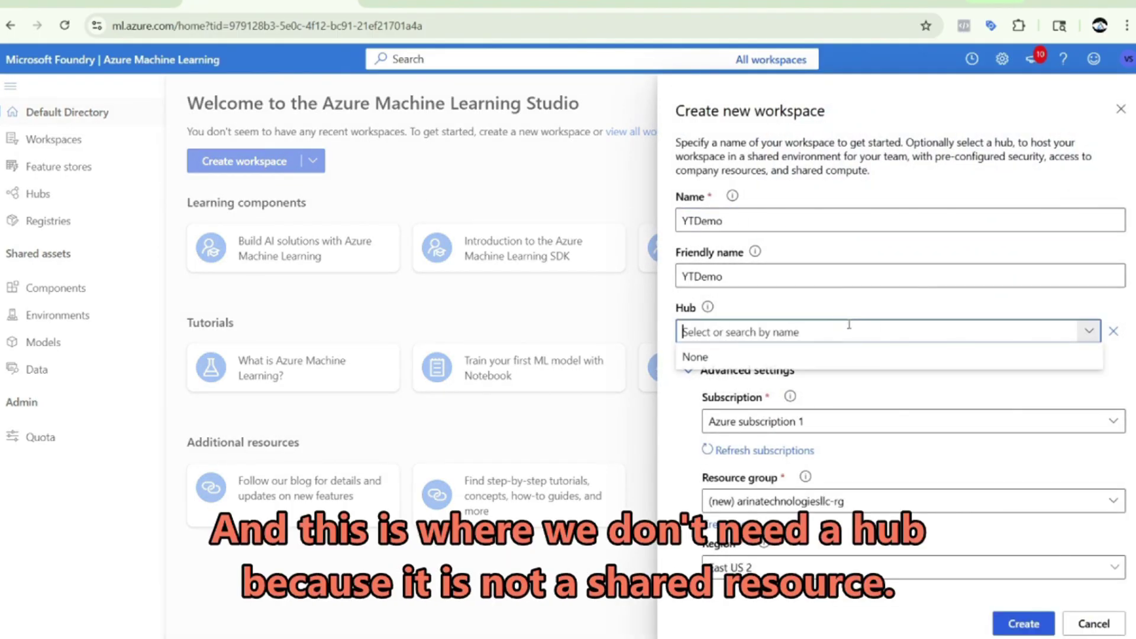
click(838, 313)
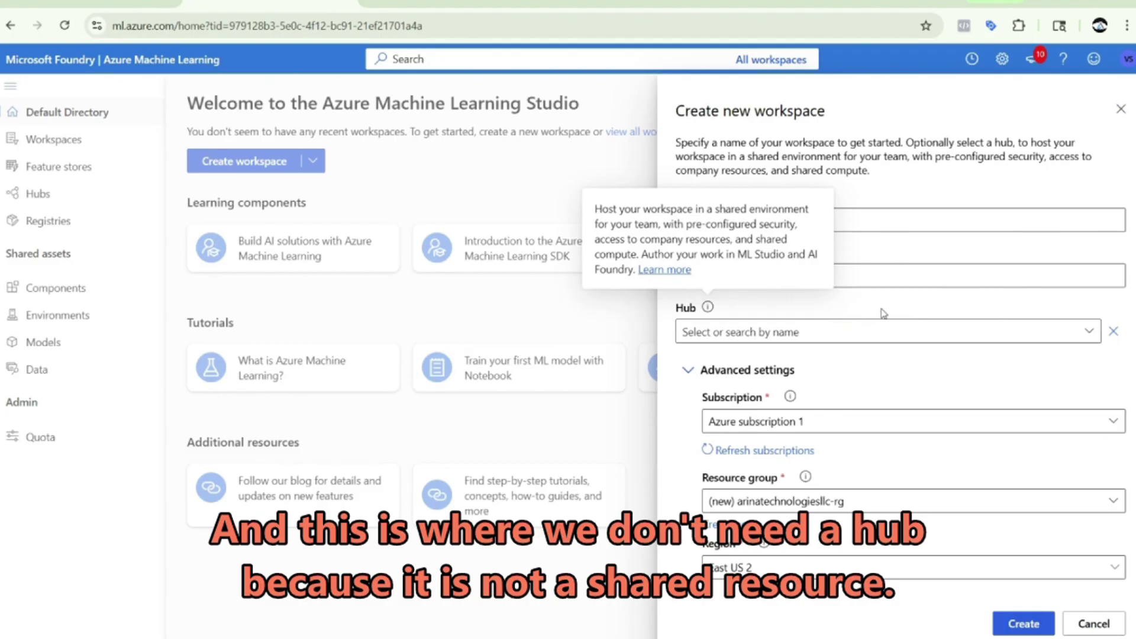
- Keep the default subscription and assign the new workspace to the yt-demo resource group in the Central US region
click(893, 423)
click(935, 377)
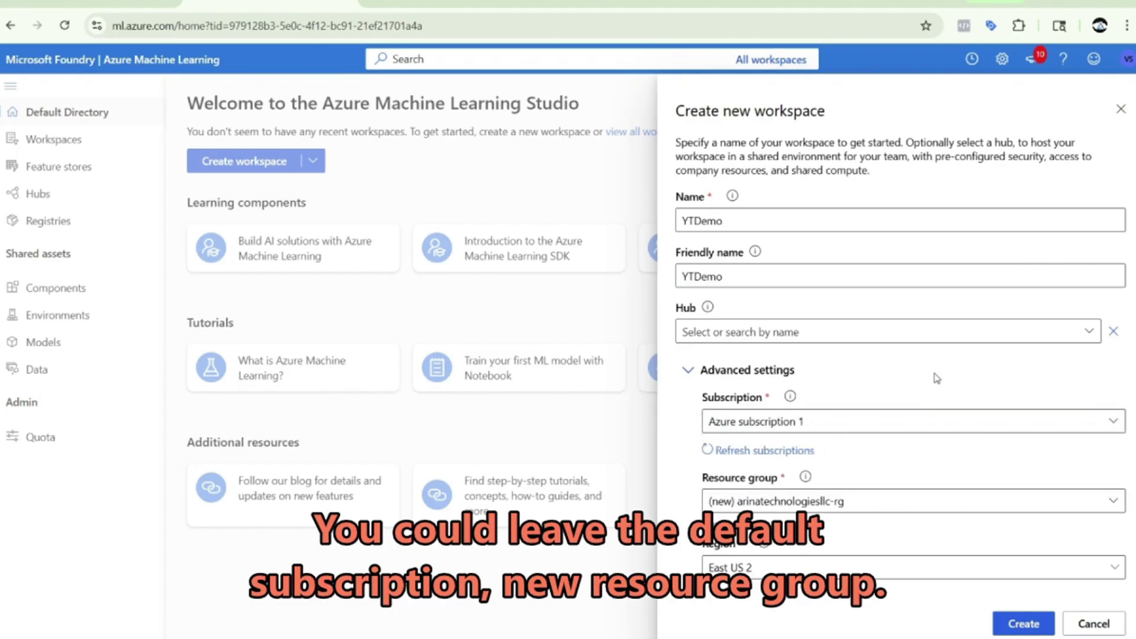
click(941, 501)
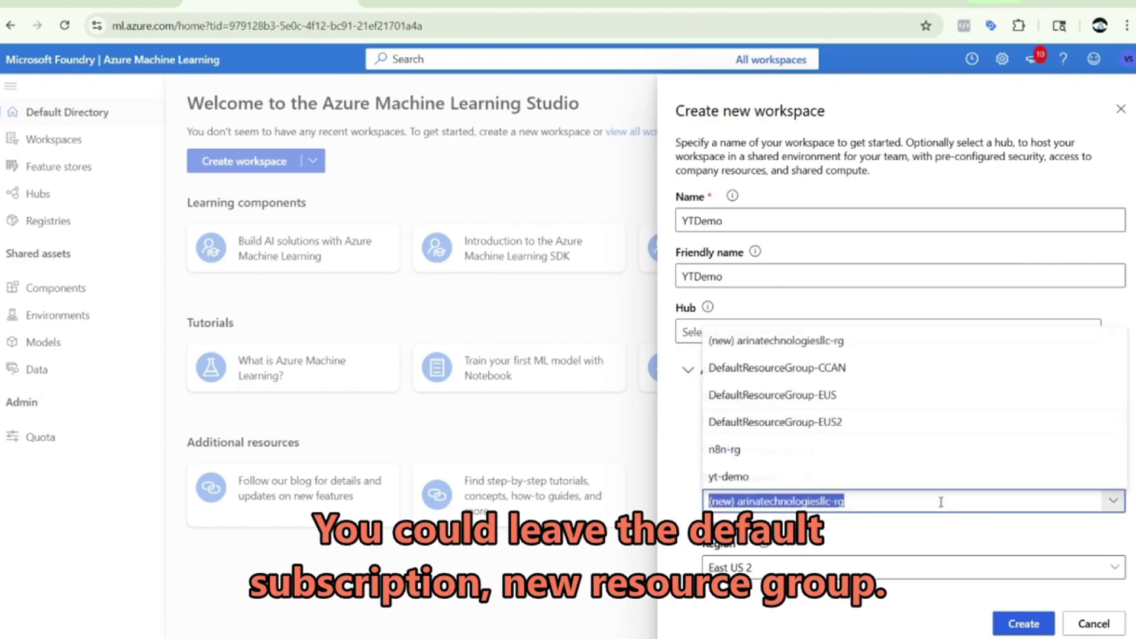
click(936, 478)
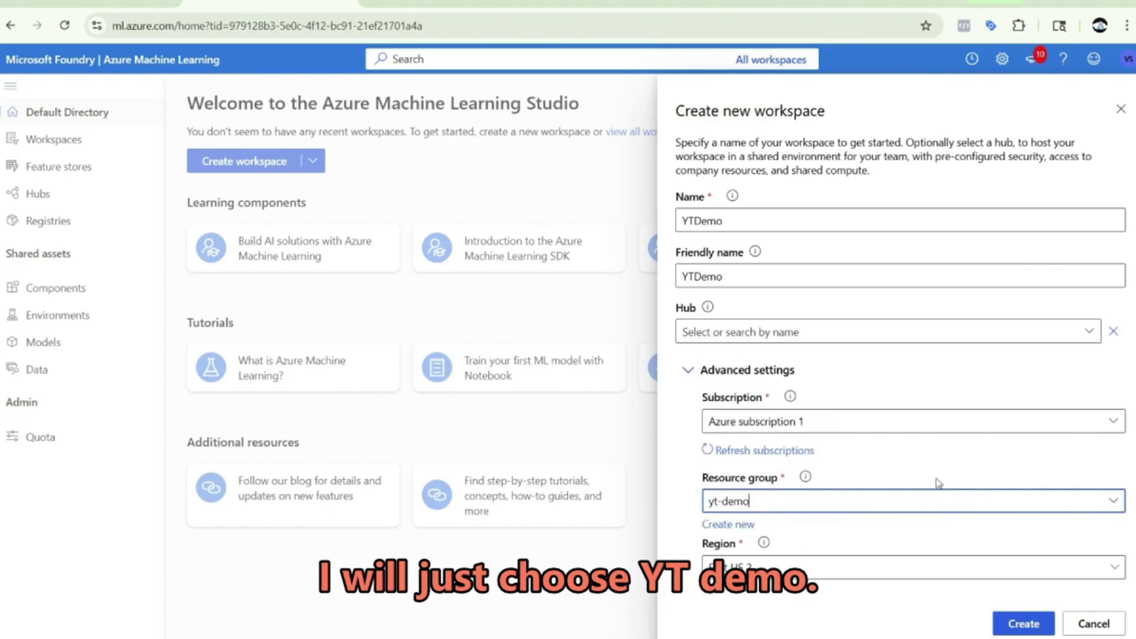
click(934, 580)
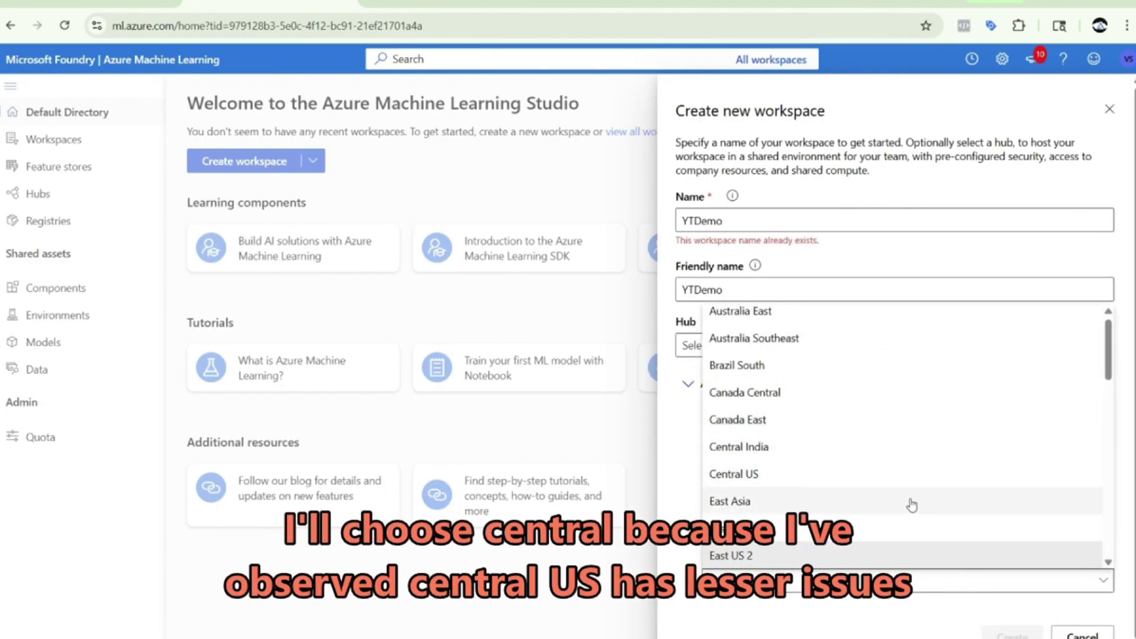
click(907, 478)
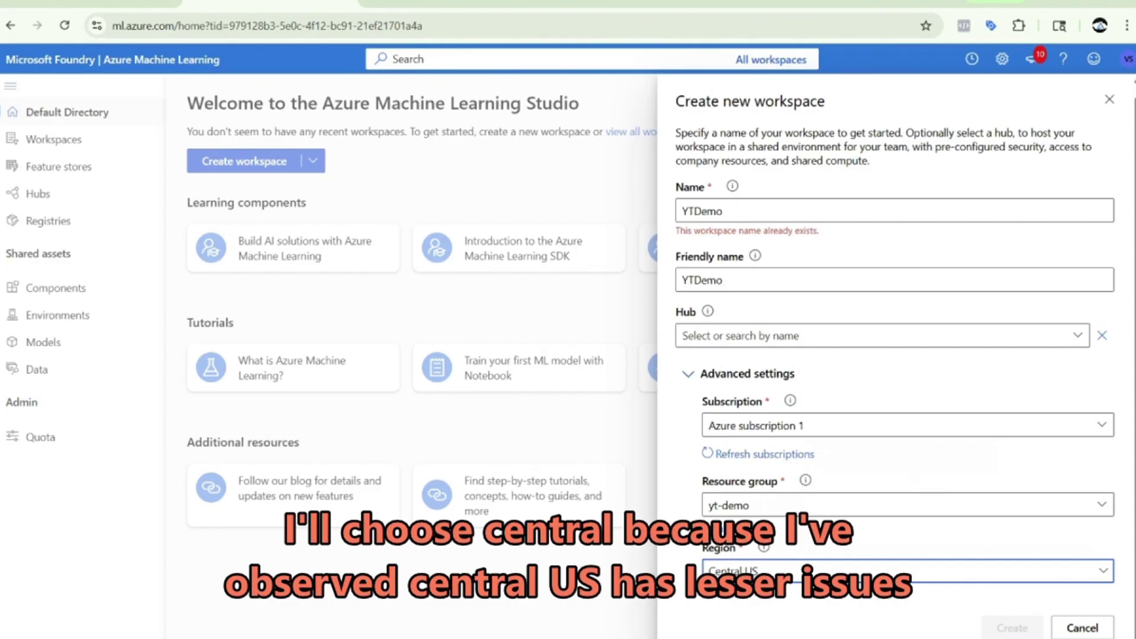
- Change the workspace name to MLYTDemo and create the workspace
click(697, 211)
key(End)
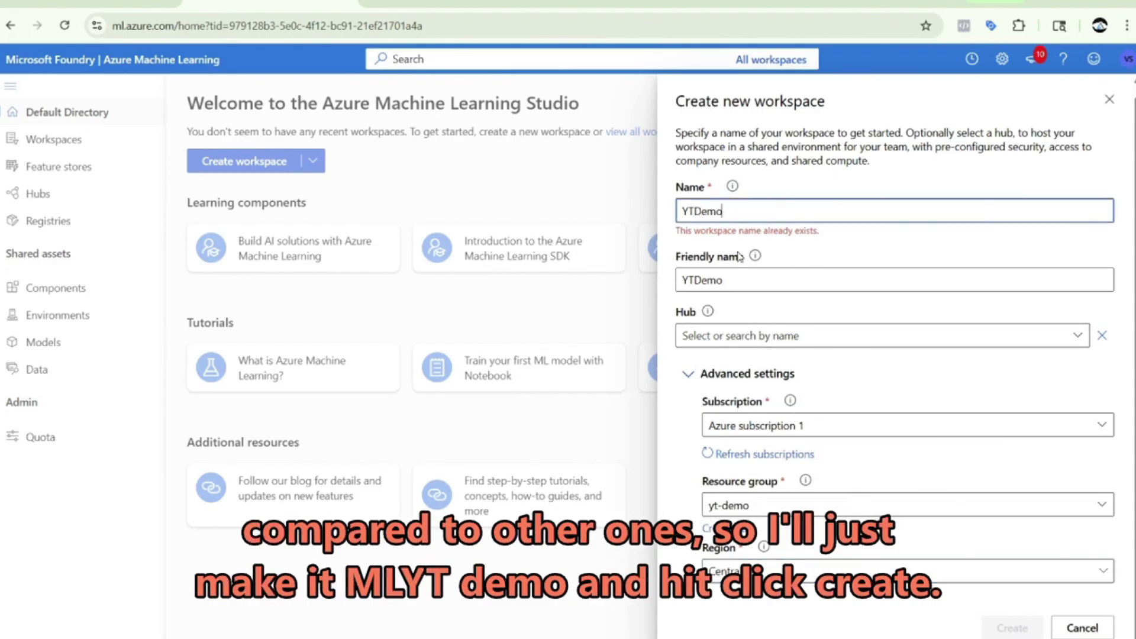
text(ML)
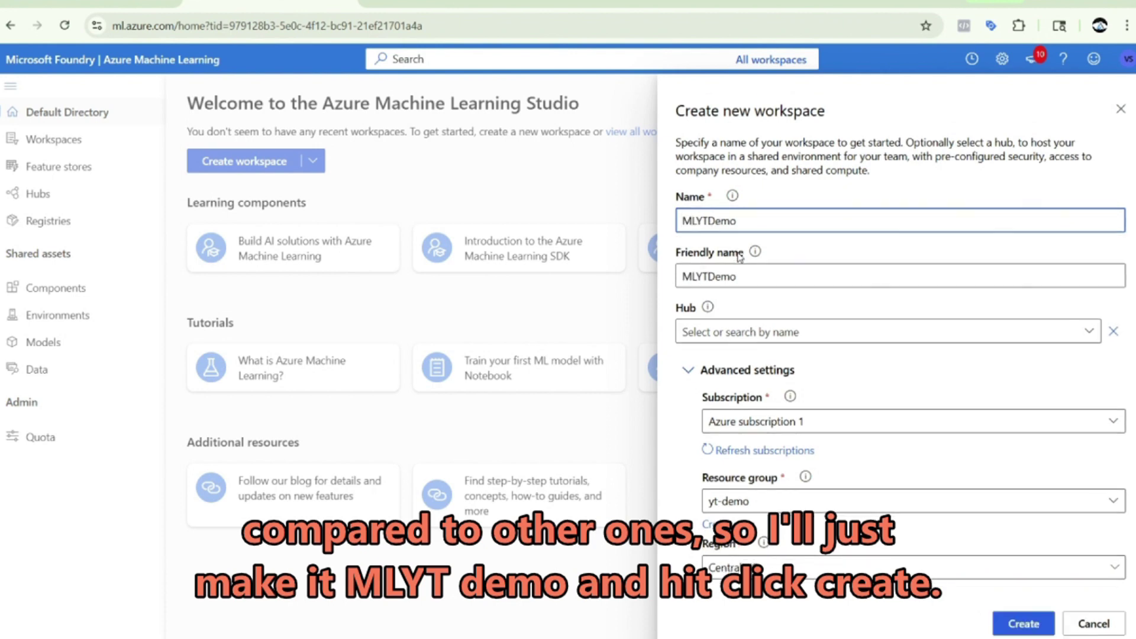
key(Tab)
click(1022, 624)
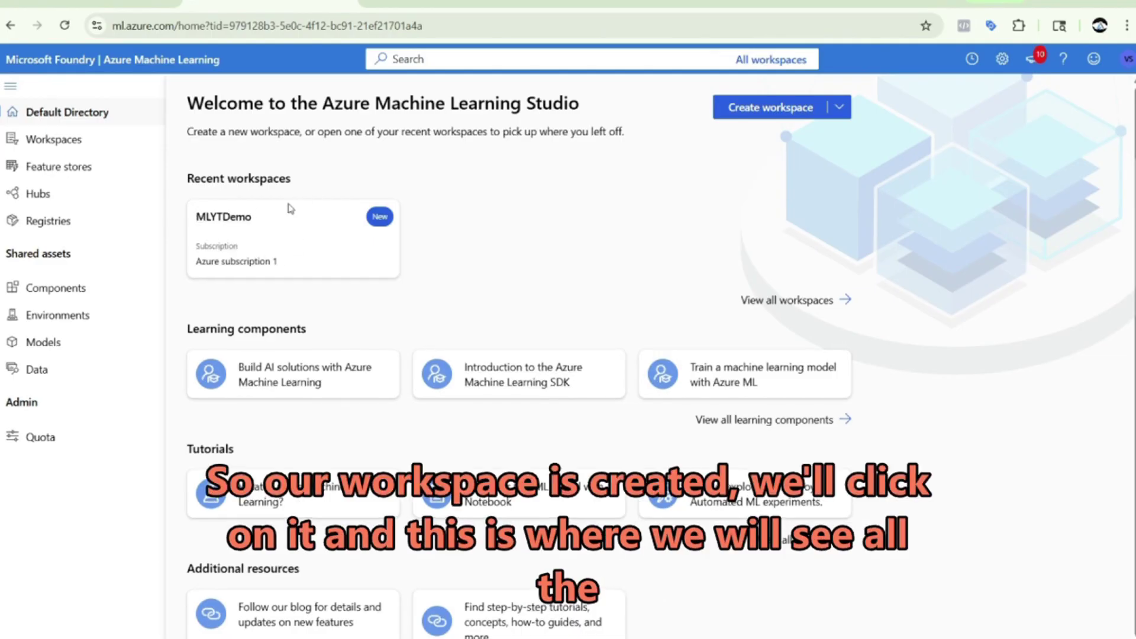
- Open the MLYTDemo workspace and go to its notebooks area, dismissing the feature announcement
click(285, 229)
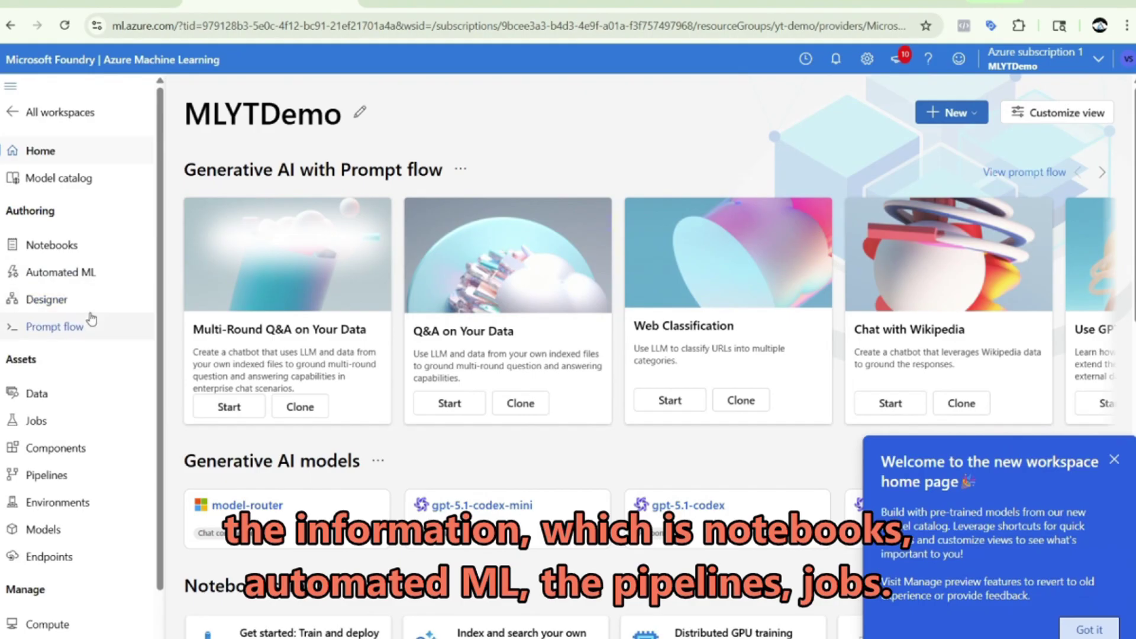
scroll(90, 316, down, 1)
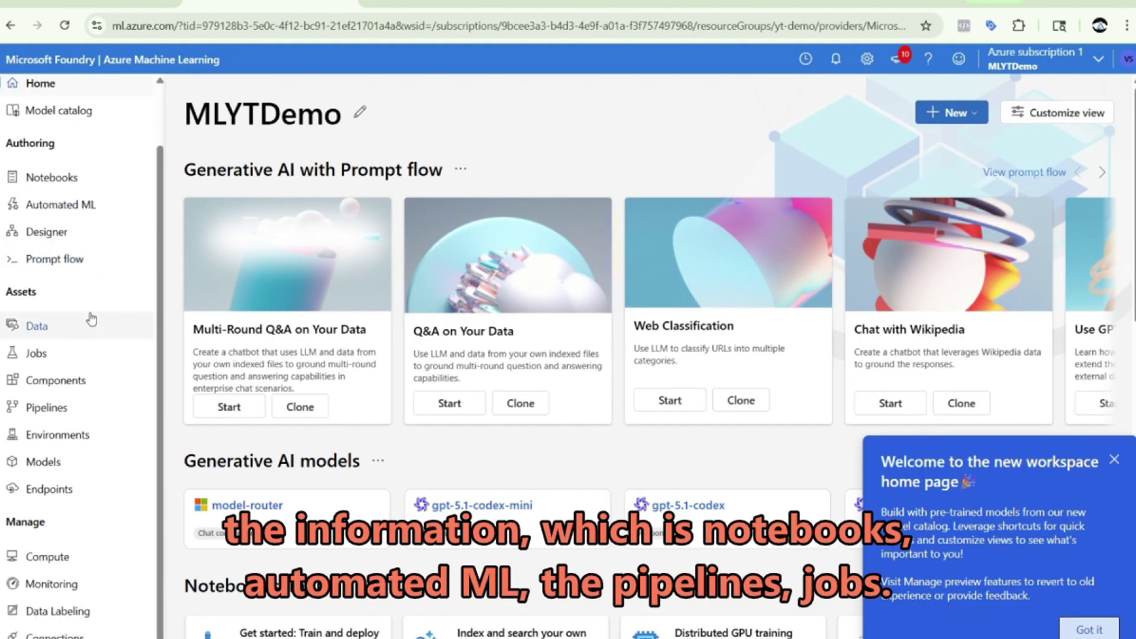
click(385, 474)
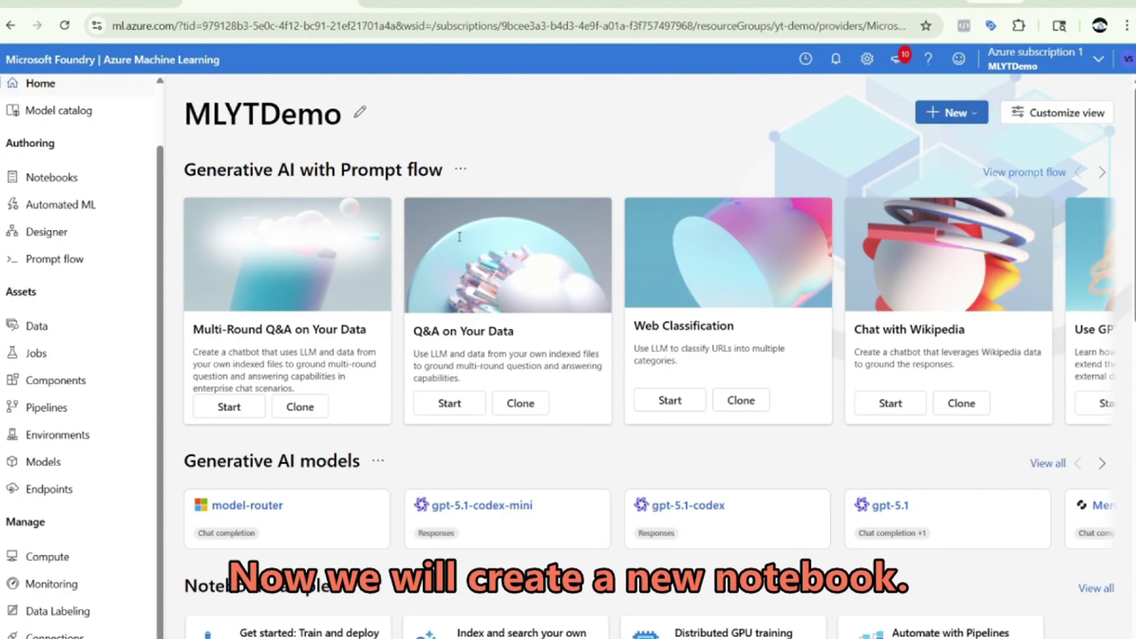
click(70, 181)
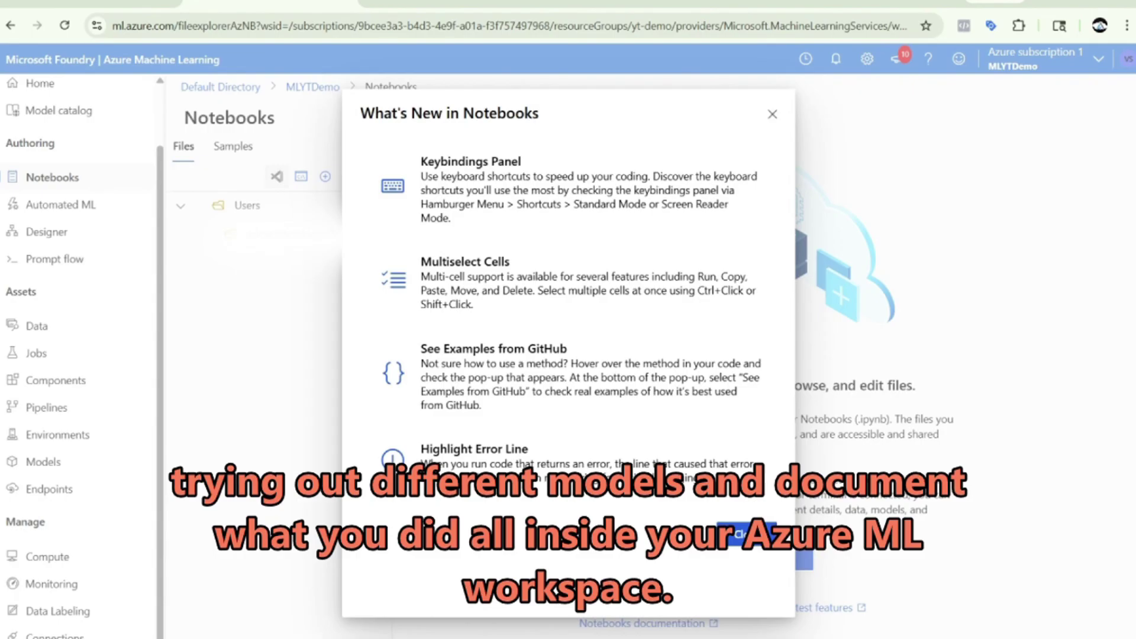
click(758, 534)
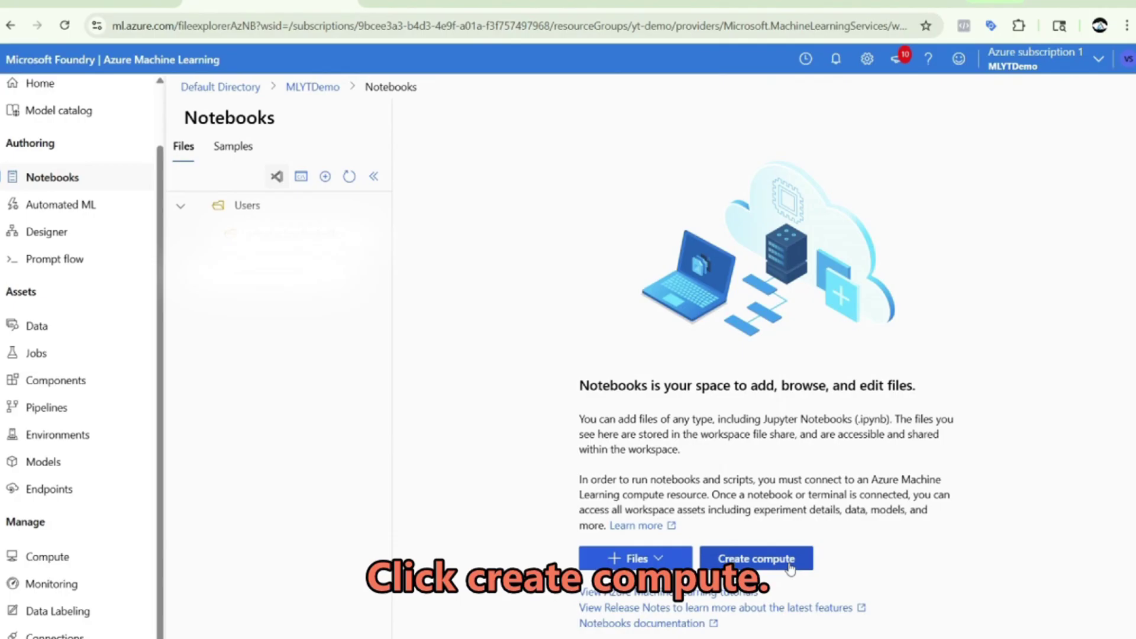
- Create a CPU compute instance with the recommended Standard_DS11_v2 virtual machine size, keeping the other settings at their defaults
click(792, 567)
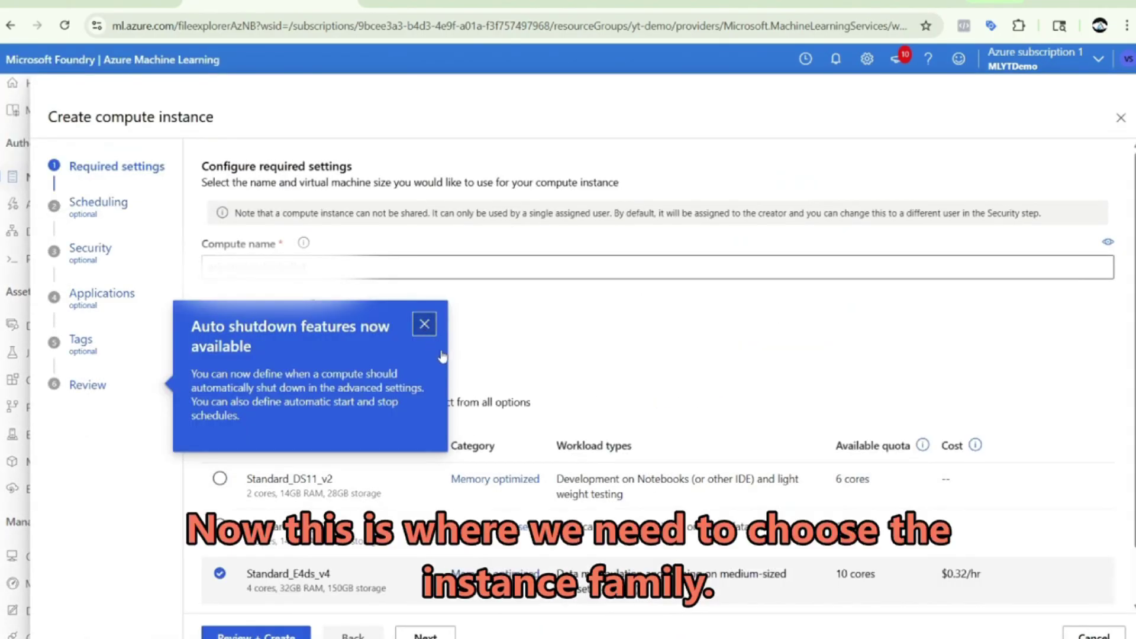
click(459, 367)
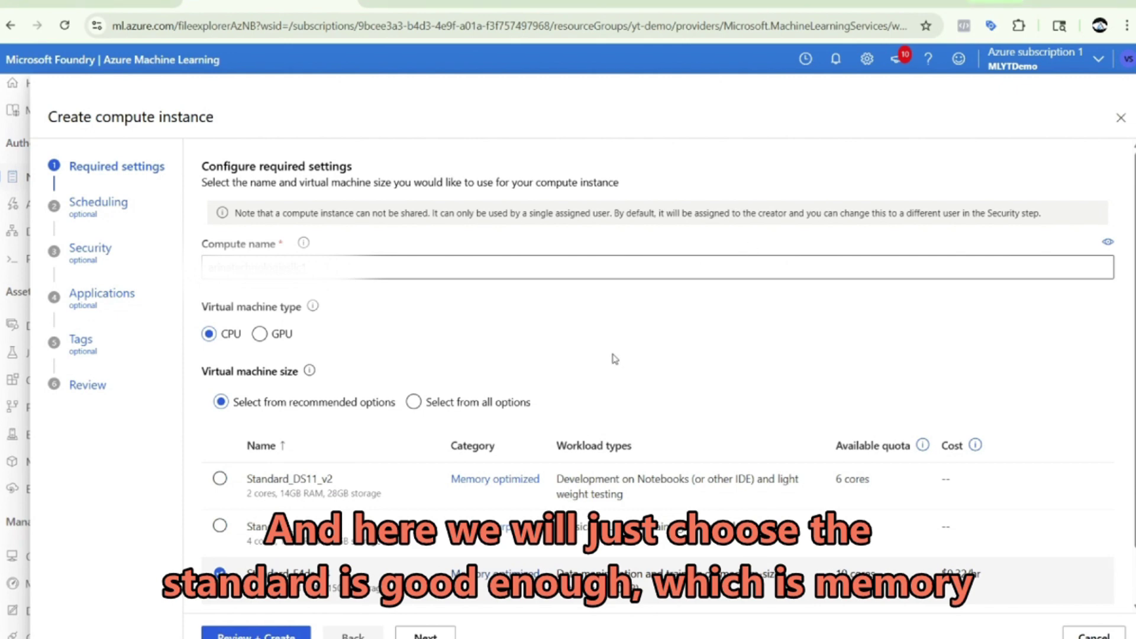
click(256, 490)
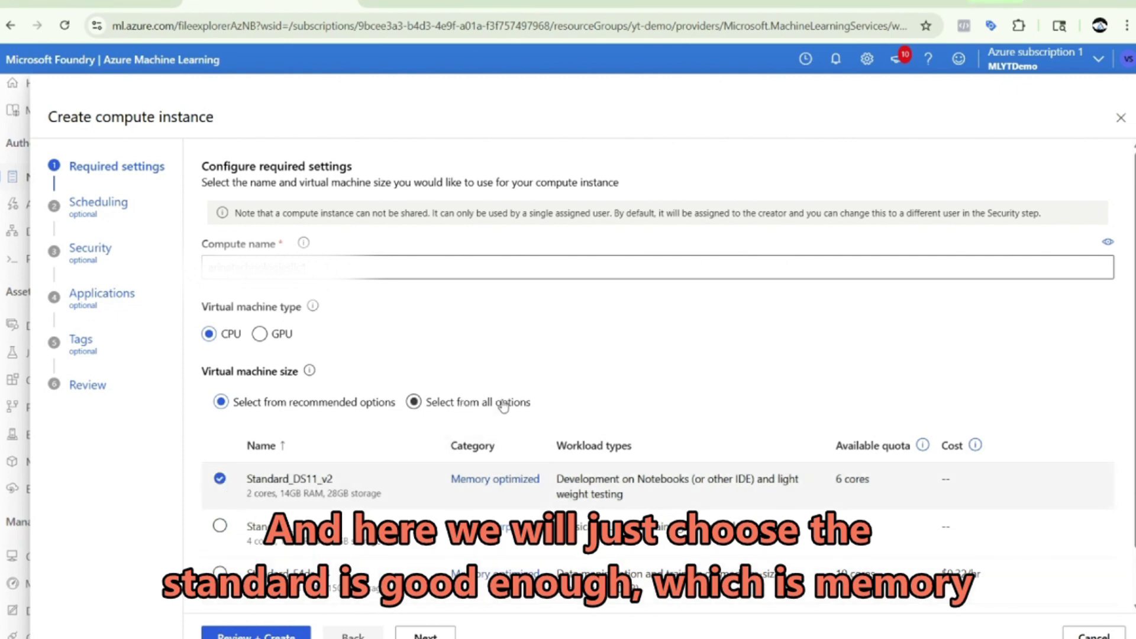
scroll(601, 464, down, 1)
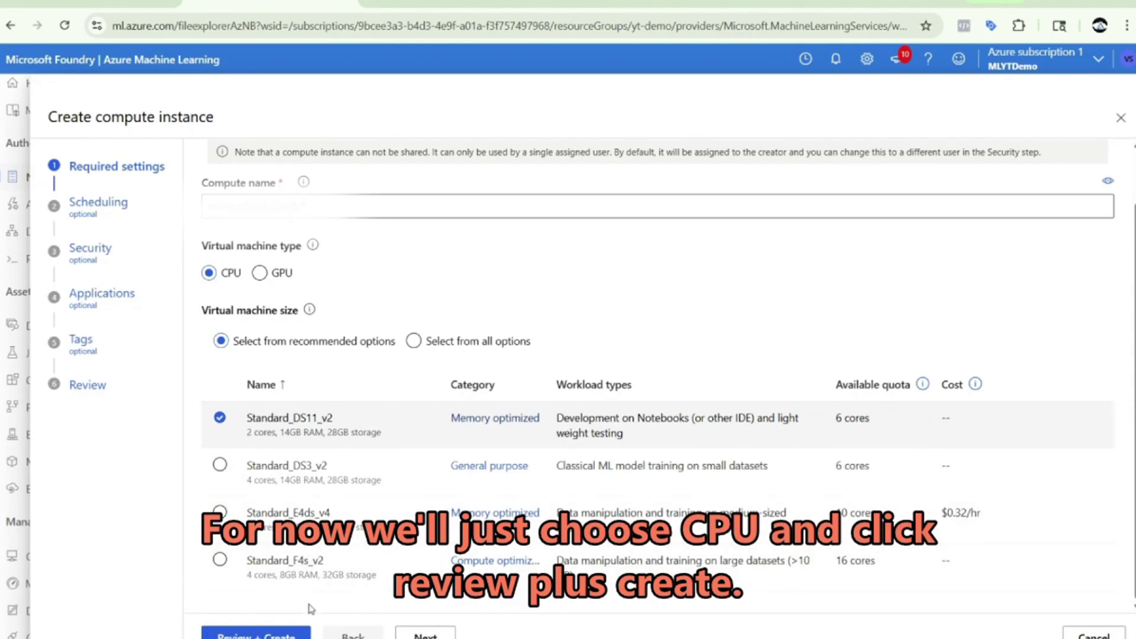
click(284, 633)
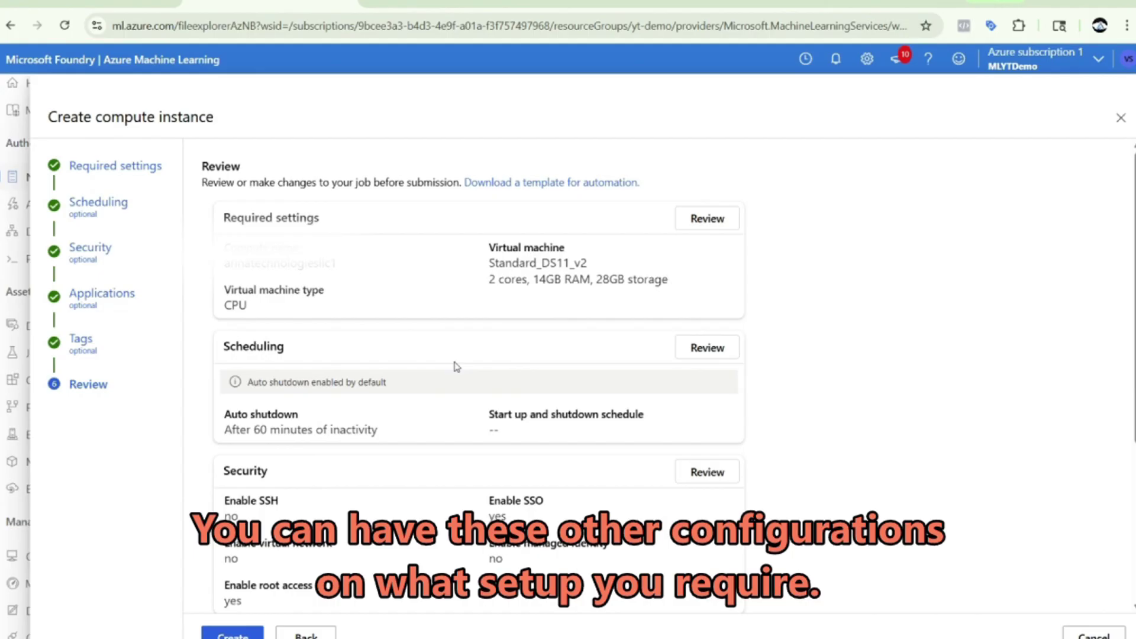
scroll(456, 367, down, 5)
key(Return)
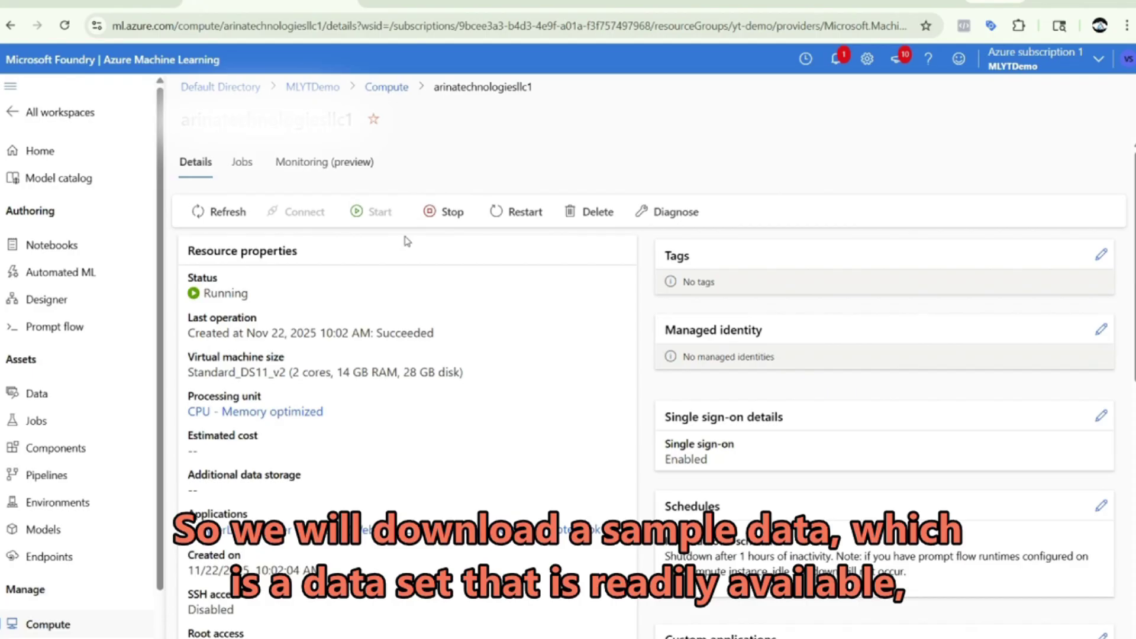
click(376, 2)
text(https://azuremlexamples.blob.core.windows.net/datasets/credit_card/default_of_credit_card_clients.csv)
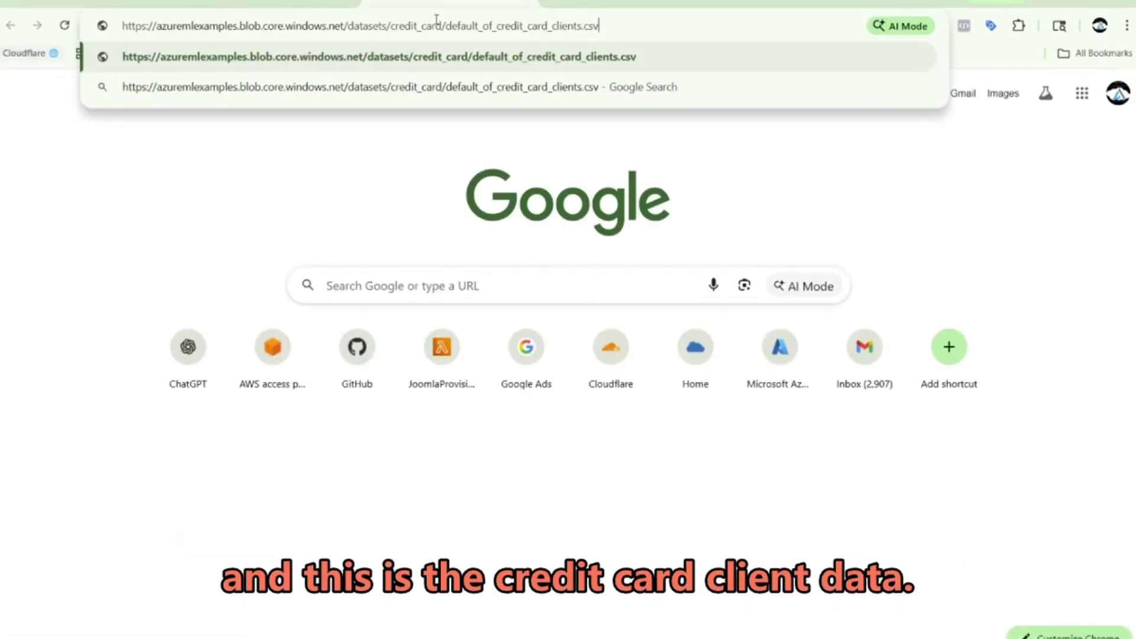
key(Return)
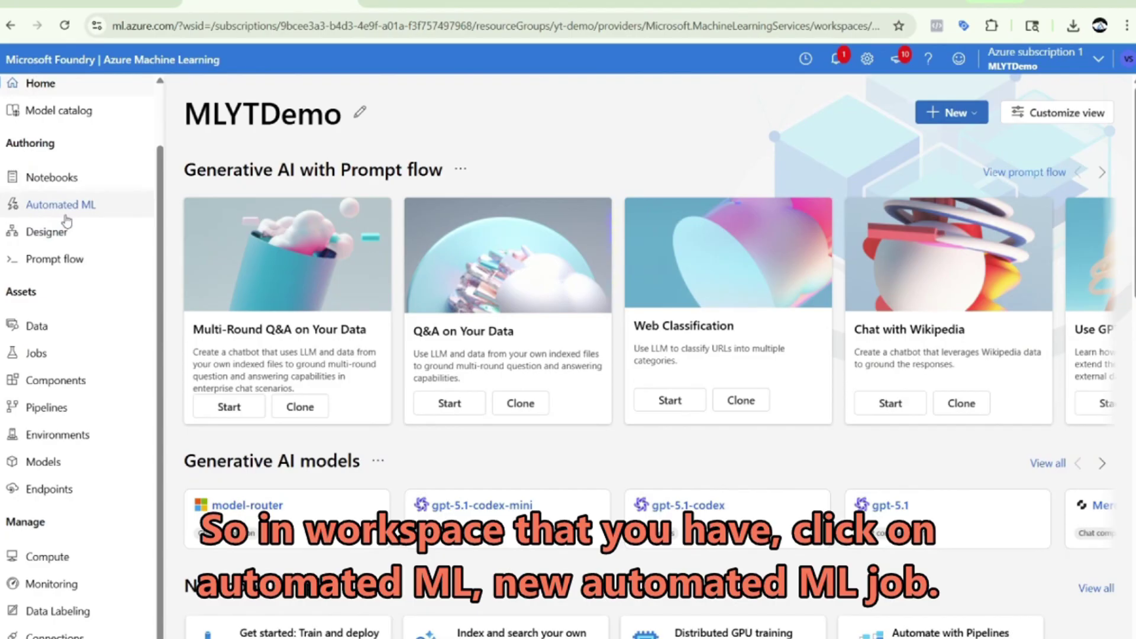
- Start a new Automated ML job in the workspace and name it bank_credit_card_data
click(67, 209)
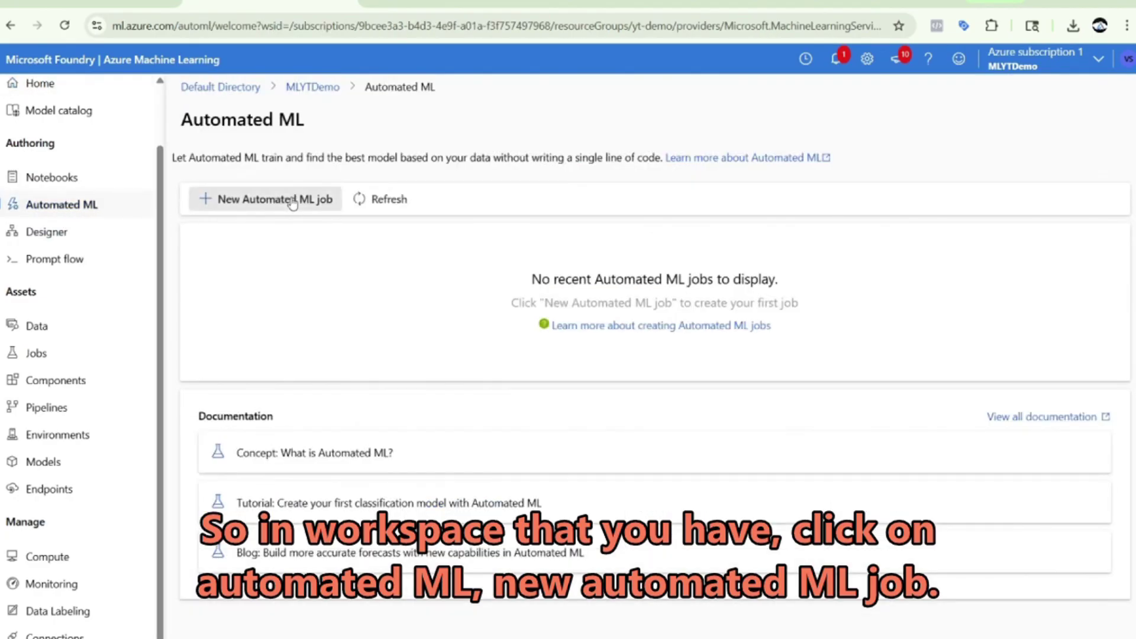
click(292, 201)
double_click(510, 258)
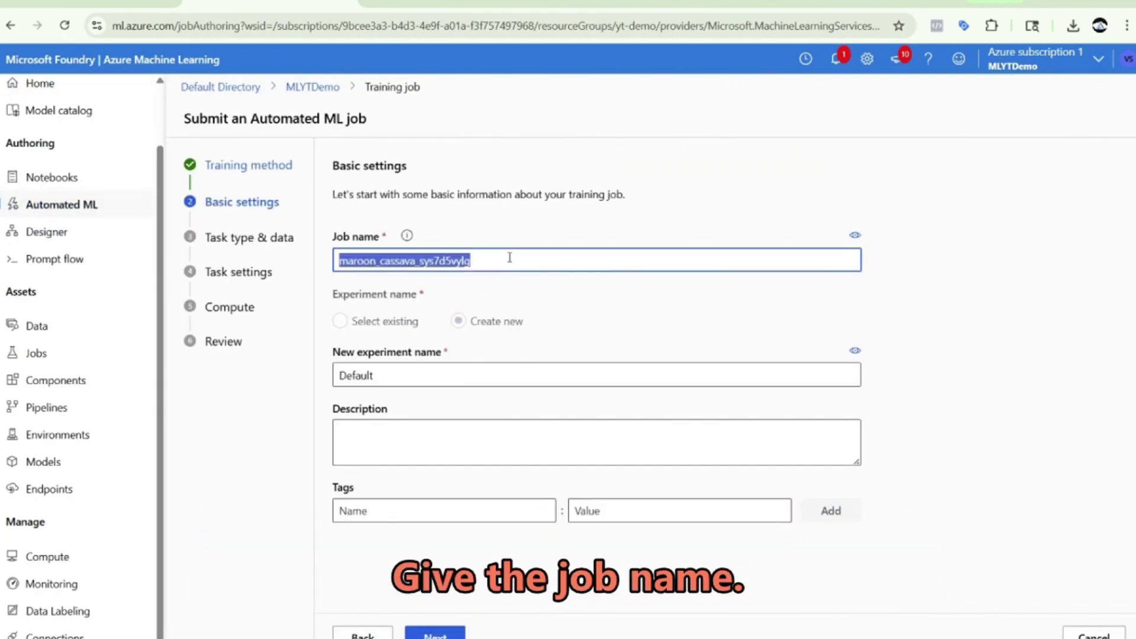
text(bank)
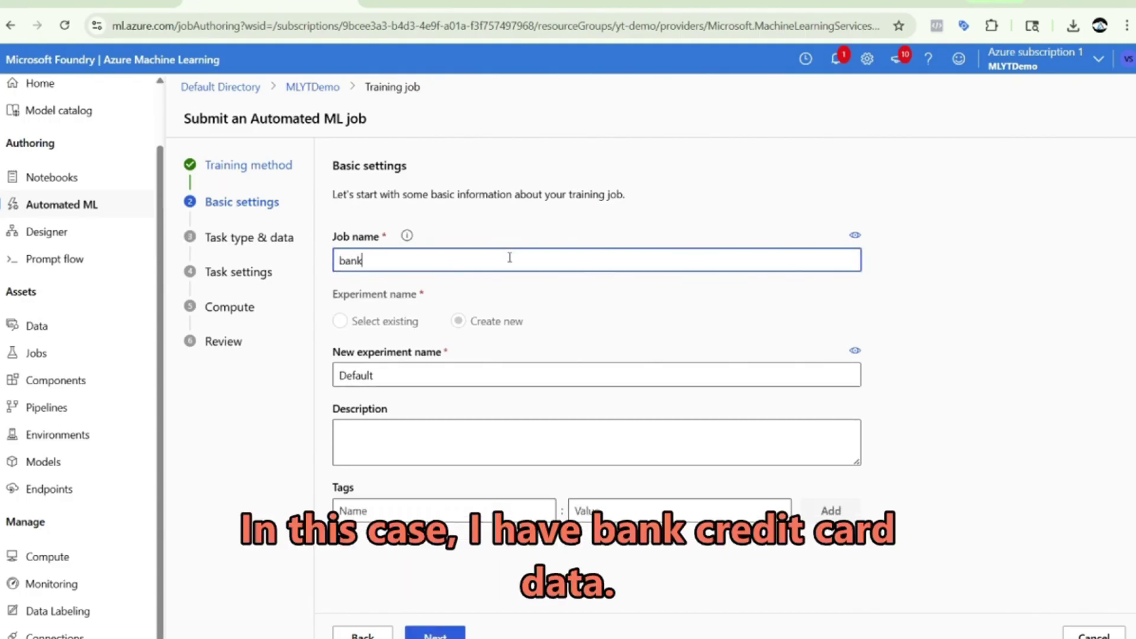
text(_credti)
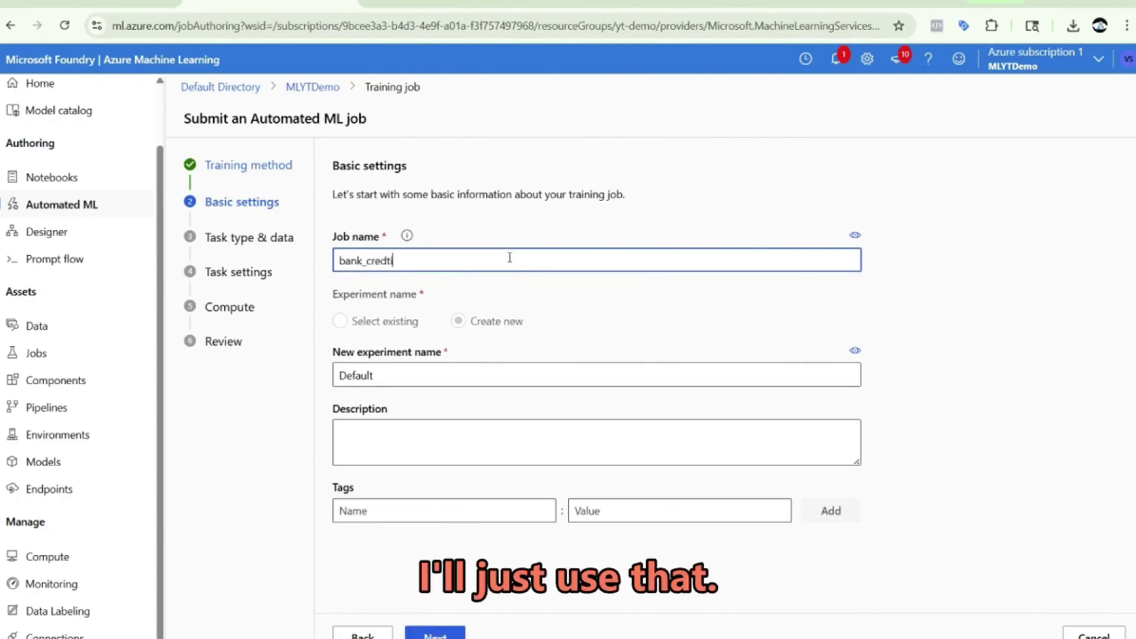
key(BackSpace)
key(BackSpace)
text(it_card_data)
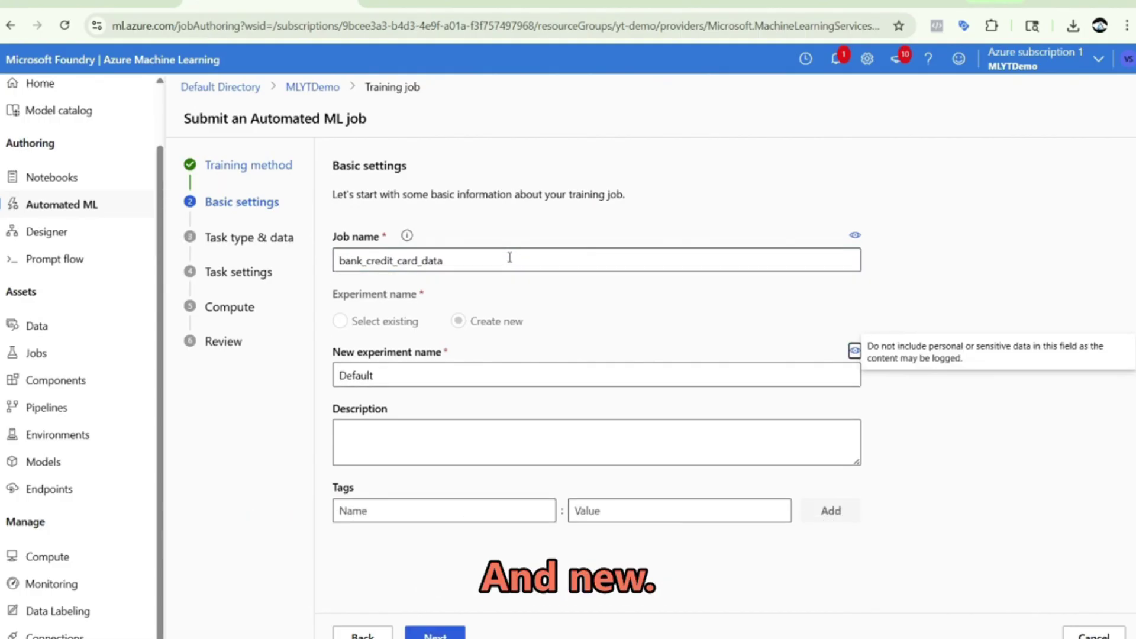
- Name the job's new experiment bank_credit_card_data_demo and continue to the task type and data settings
click(448, 375)
double_click(436, 376)
double_click(454, 259)
key(ctrl+c)
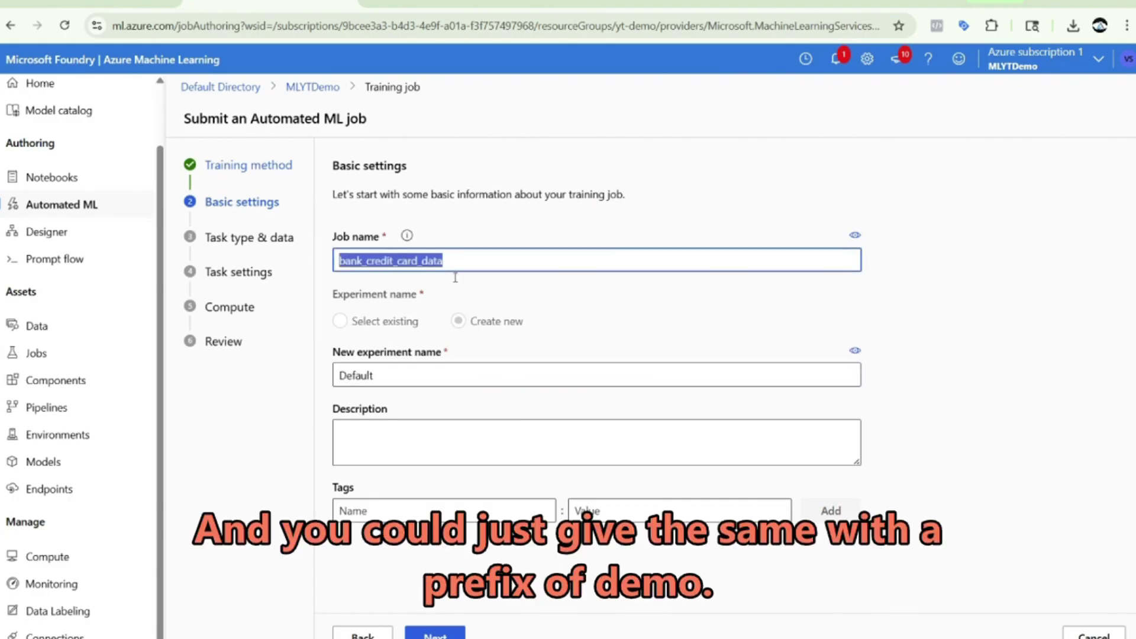
double_click(469, 379)
key(ctrl+v)
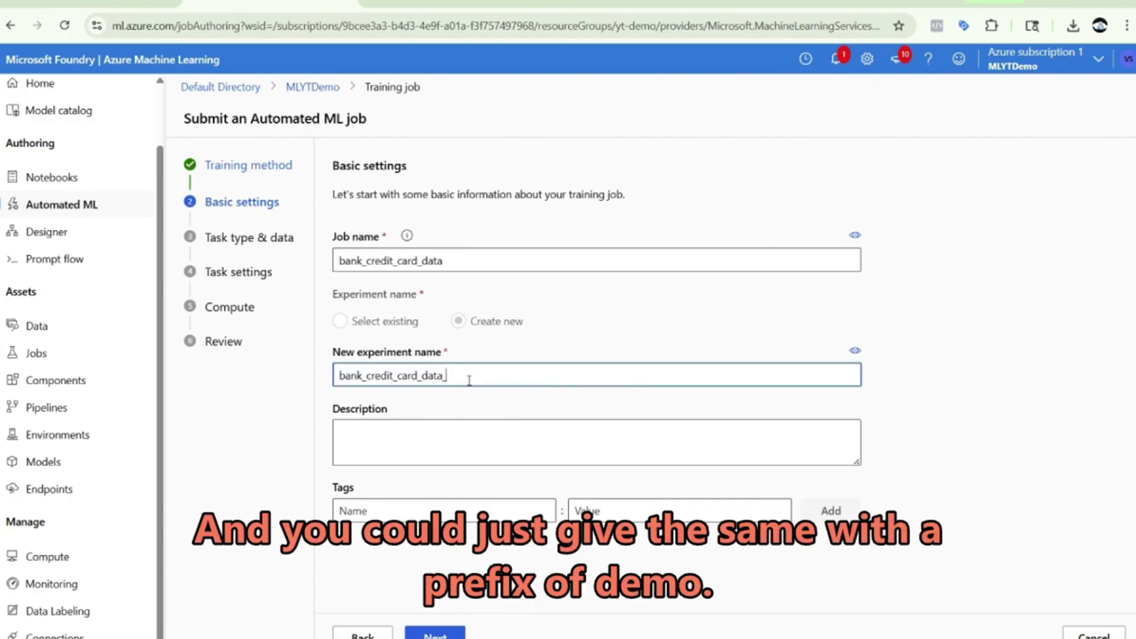
text(_demo)
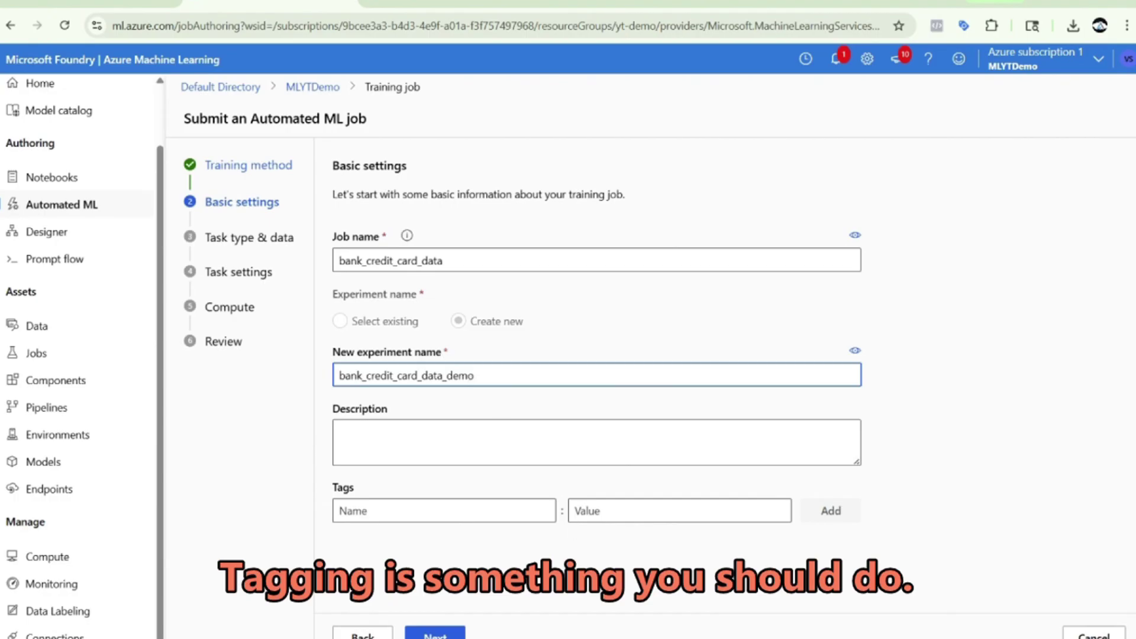
click(444, 630)
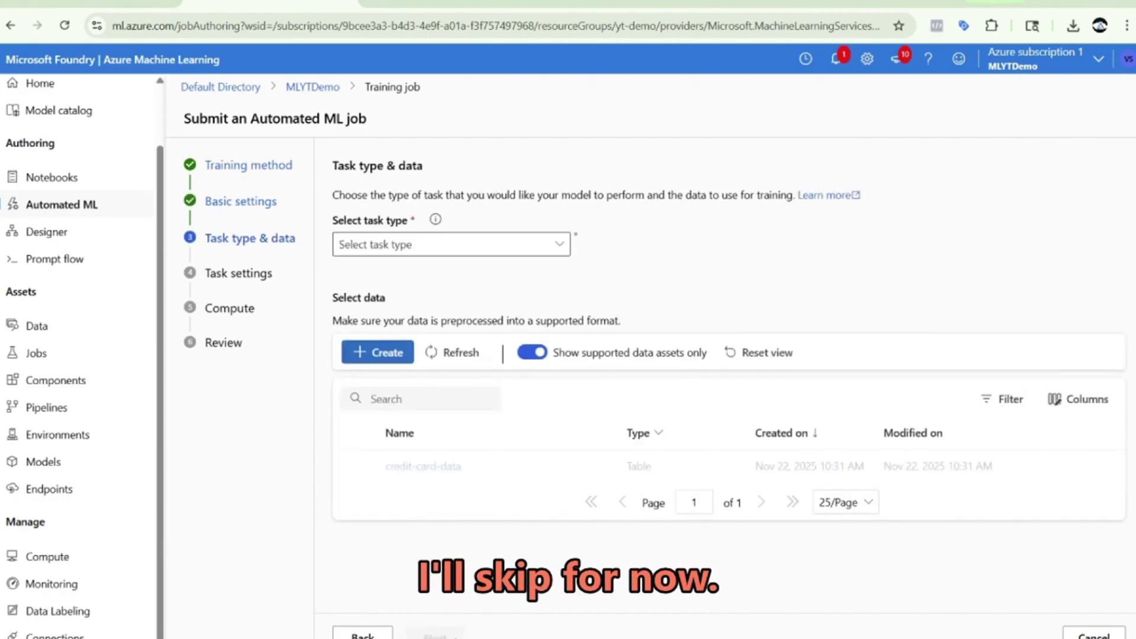
click(358, 466)
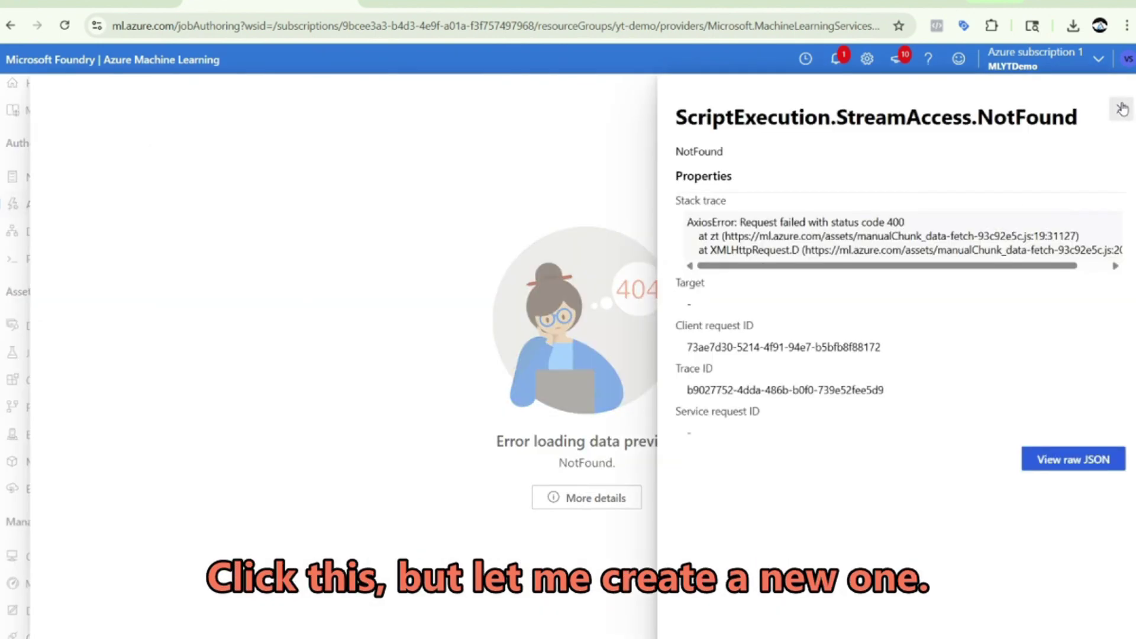
click(1122, 108)
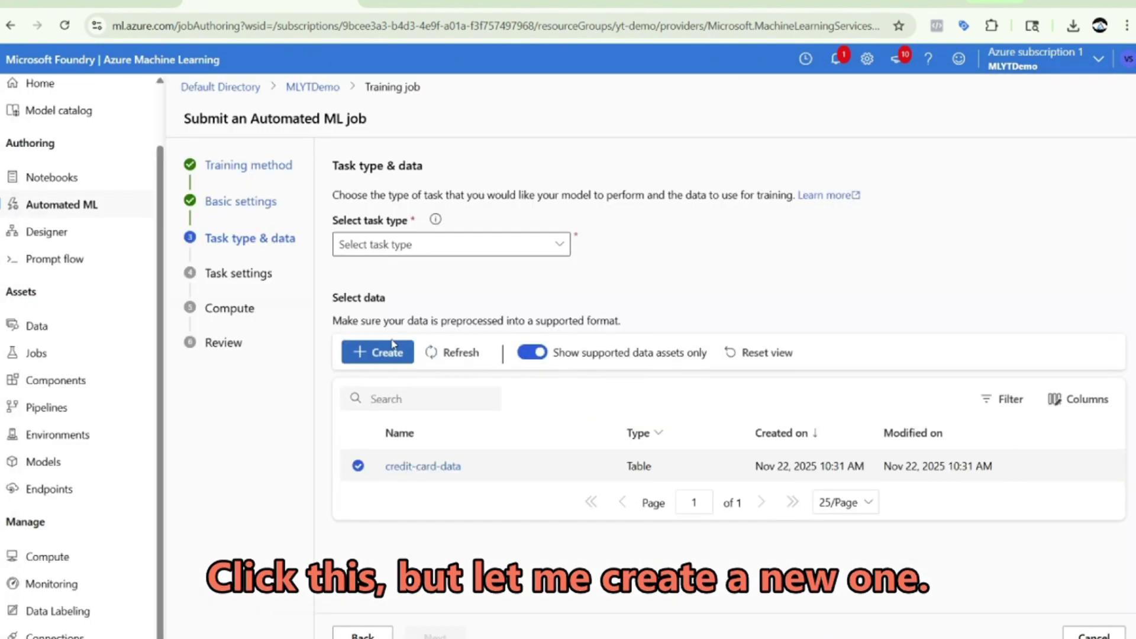
click(391, 362)
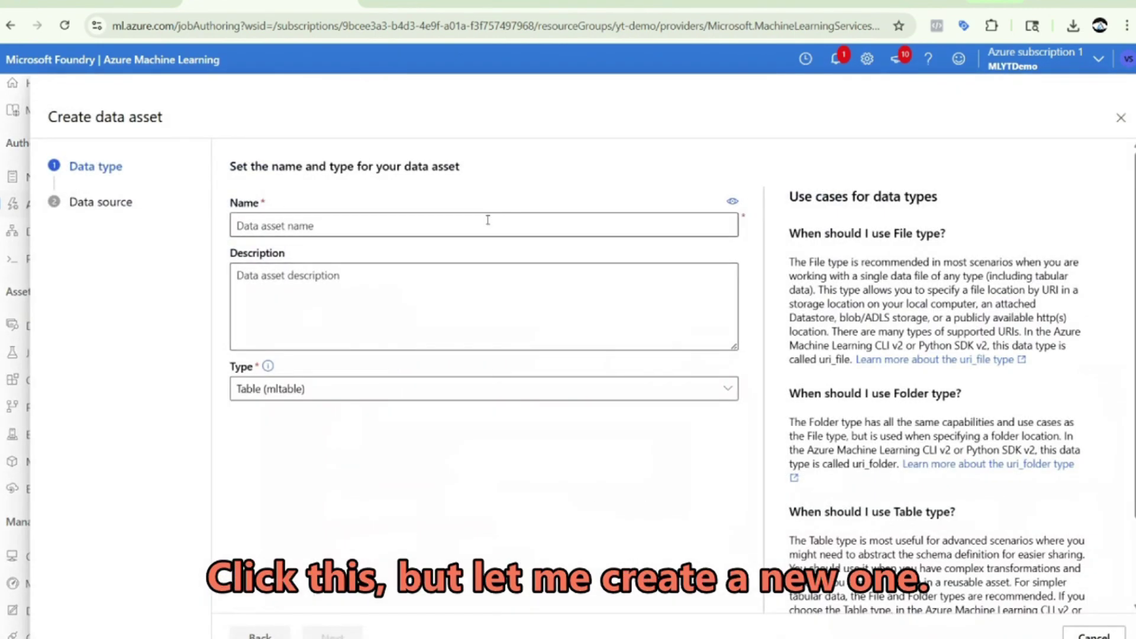
click(1122, 119)
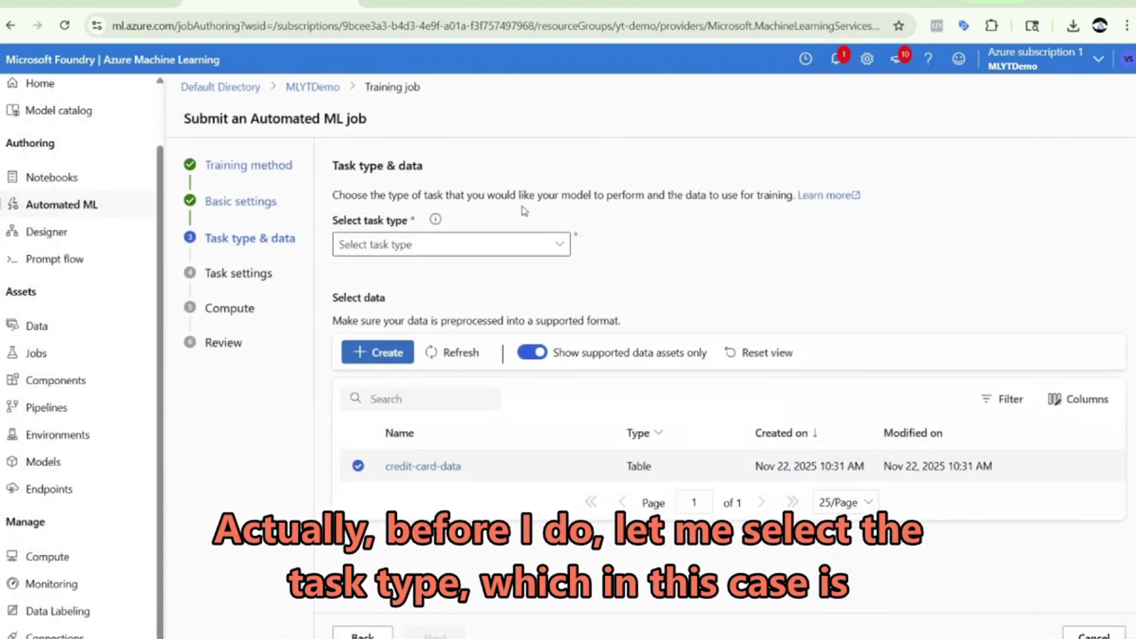
- Set the task type to Classification and start a new data asset named credit-card-data1 with the Tabular type
click(523, 243)
click(457, 303)
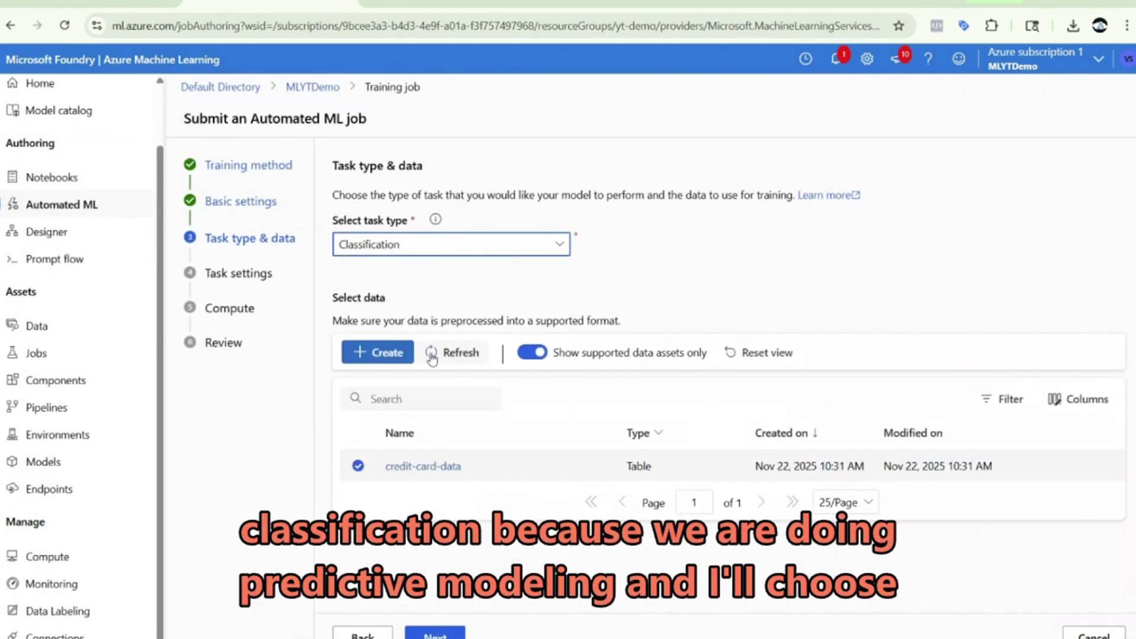
click(395, 355)
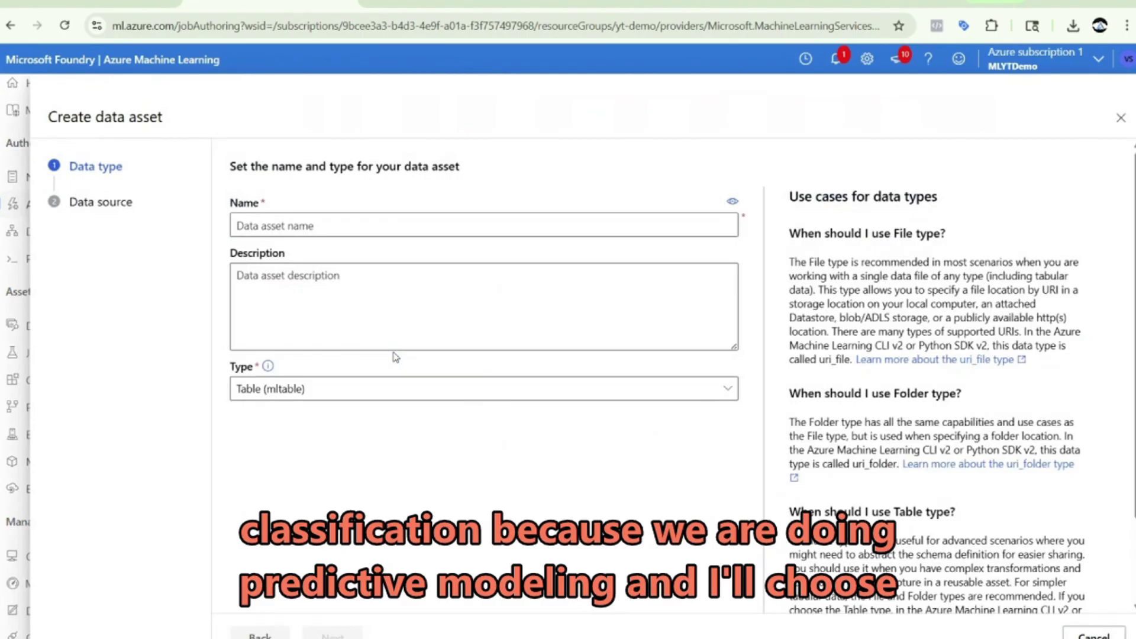
click(390, 226)
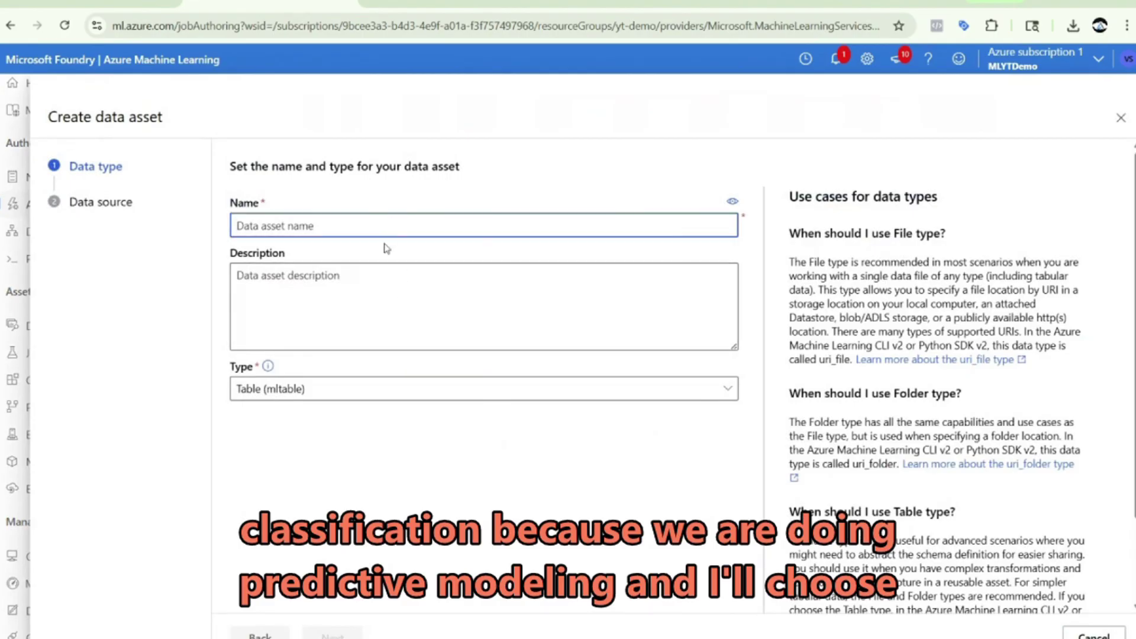
text(credit-card-data)
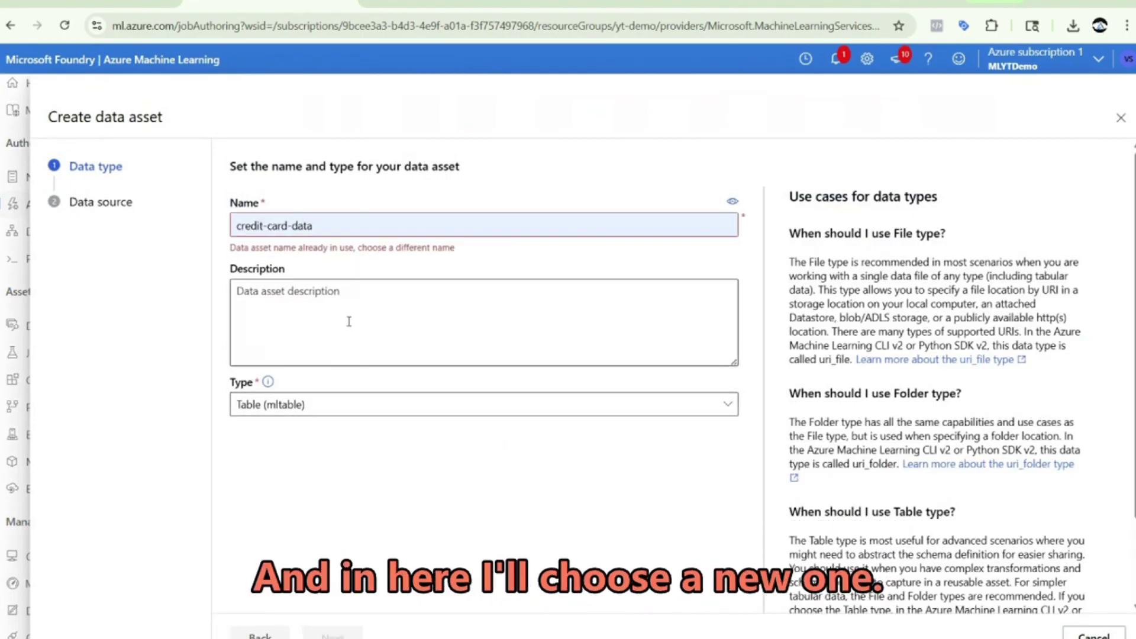
click(367, 226)
text(1)
click(357, 315)
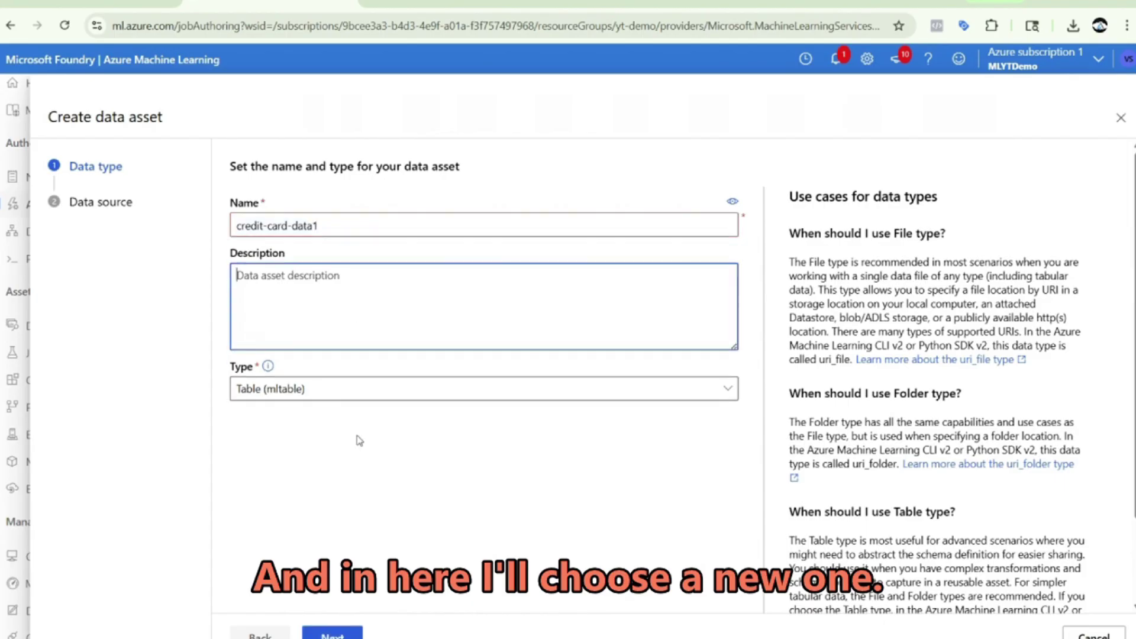
click(349, 388)
click(312, 495)
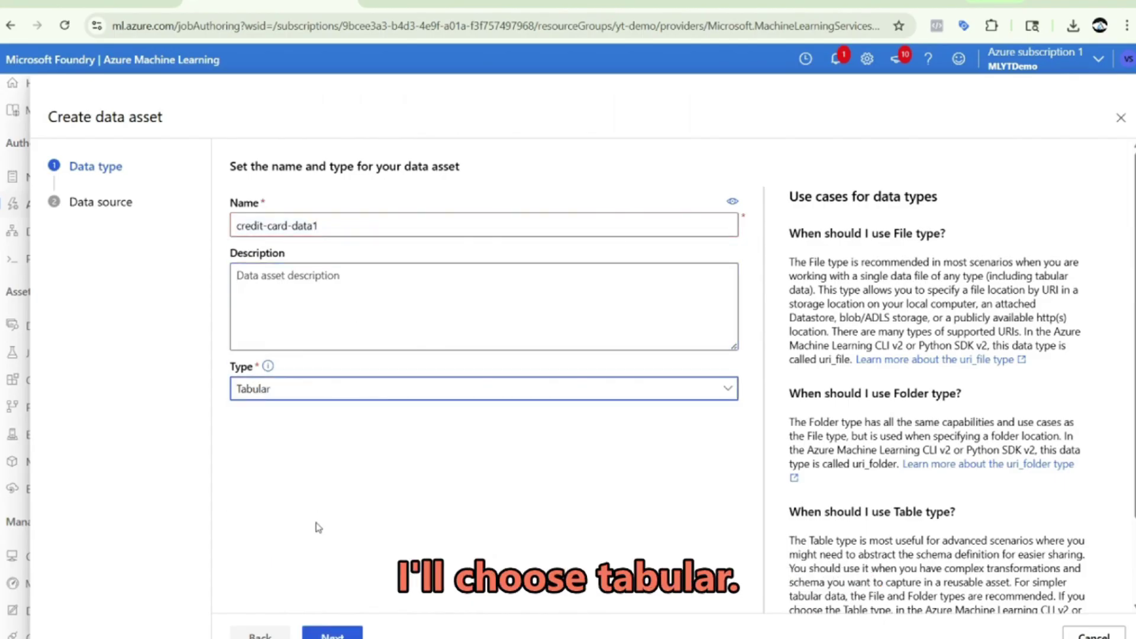
click(332, 635)
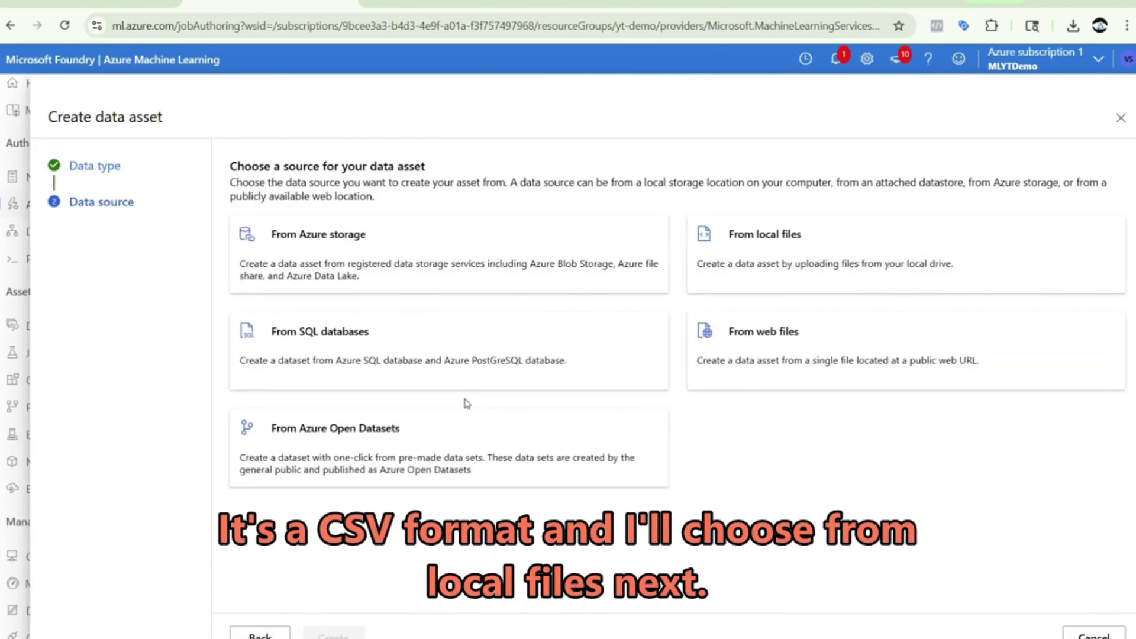
- Choose local files as the data source and keep the default workspaceblobstore datastore in Azure Blob Storage as the destination
click(816, 235)
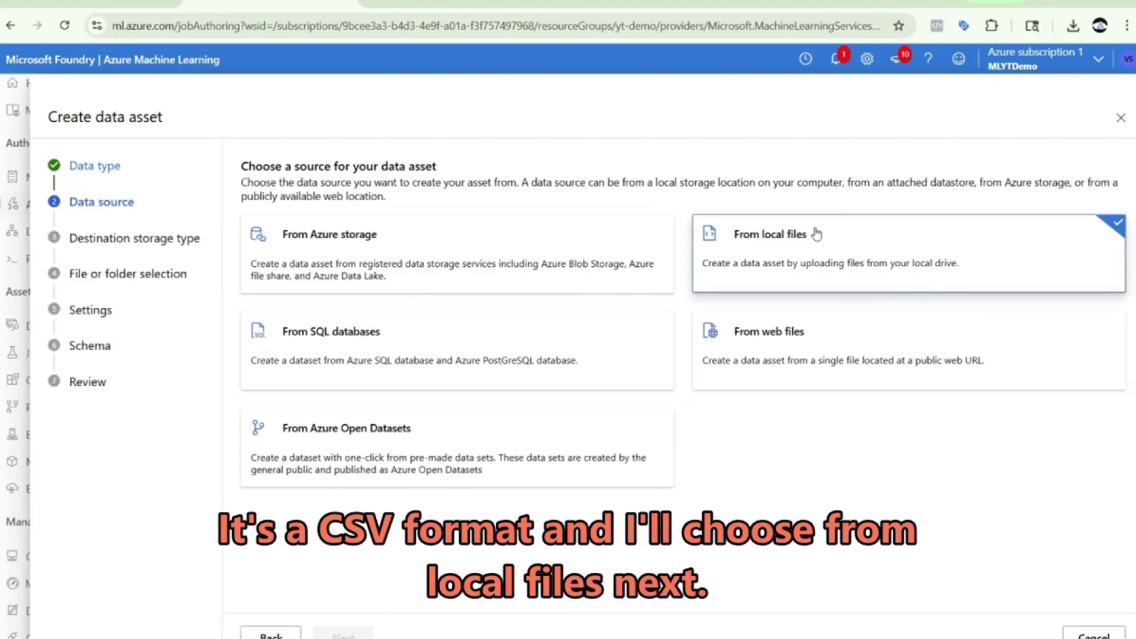
click(343, 635)
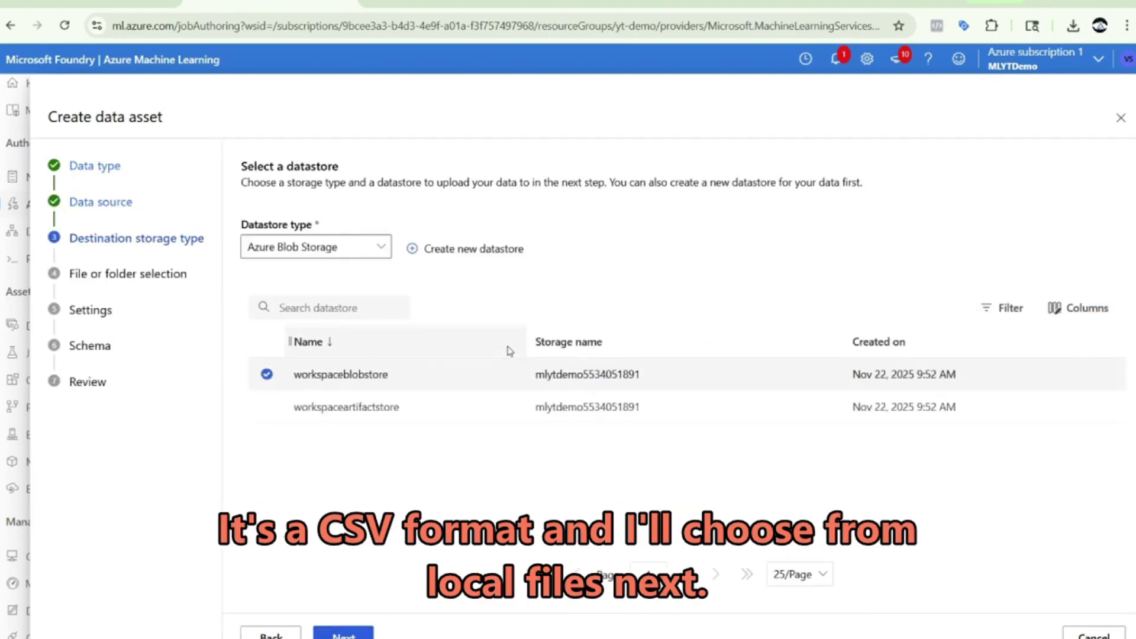
click(347, 635)
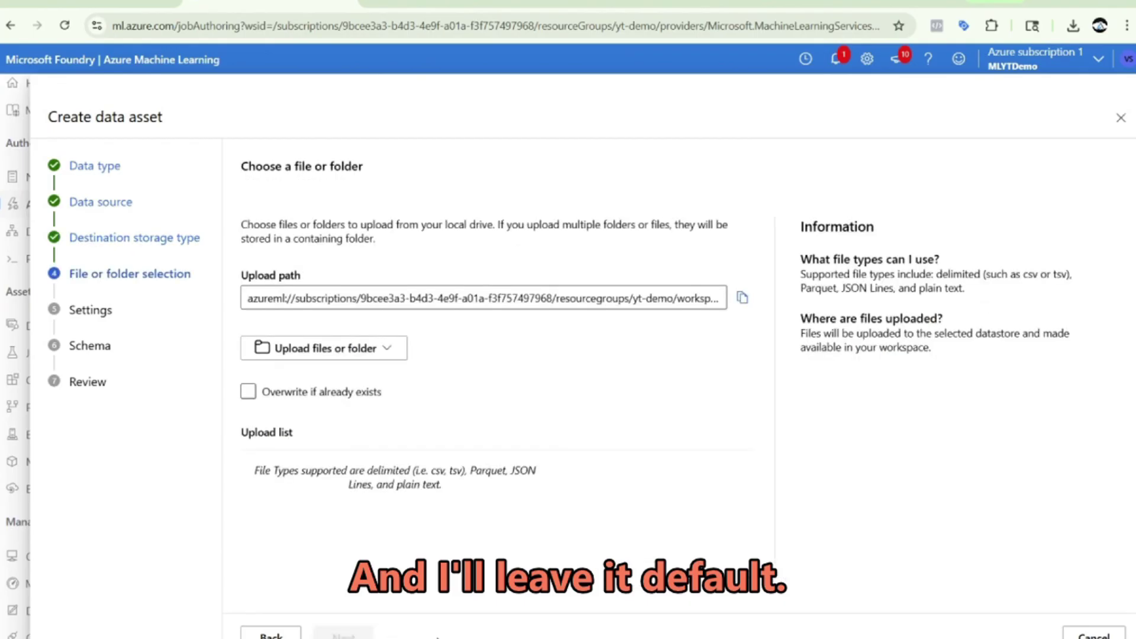
- Upload the file default_of_credit_card_clients.csv to the data asset with overwriting of existing files enabled
click(355, 349)
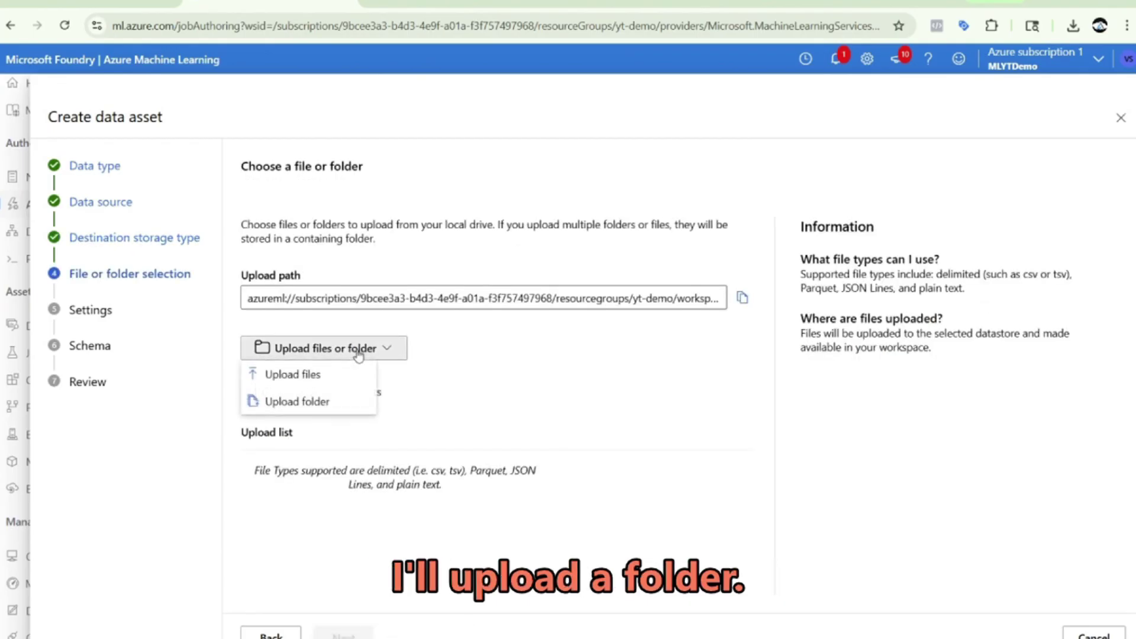
click(329, 379)
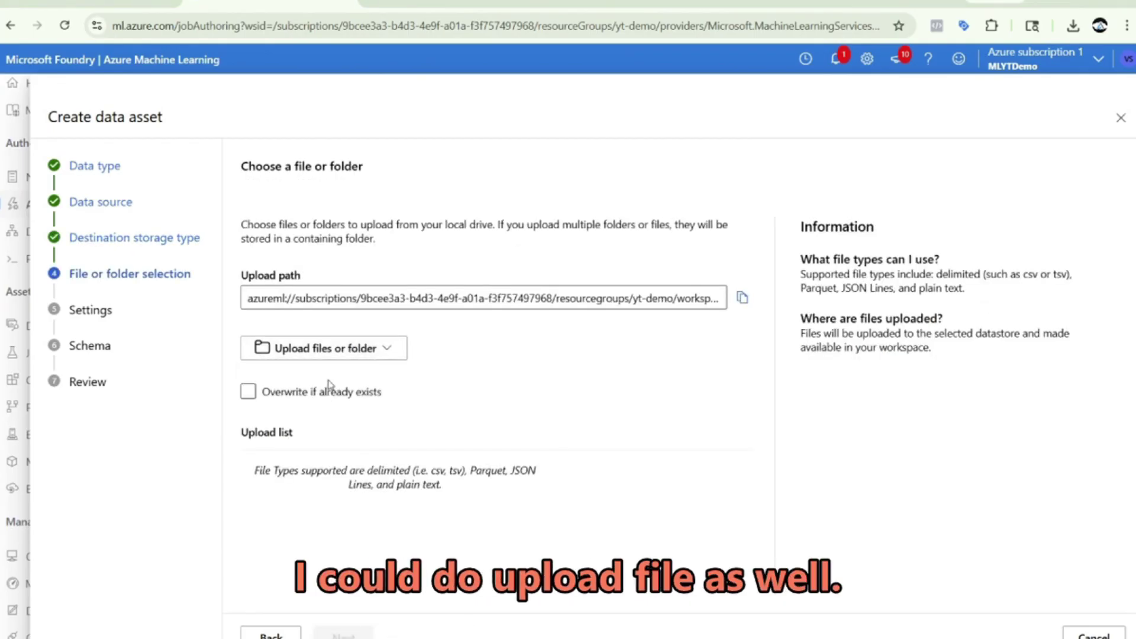
click(247, 393)
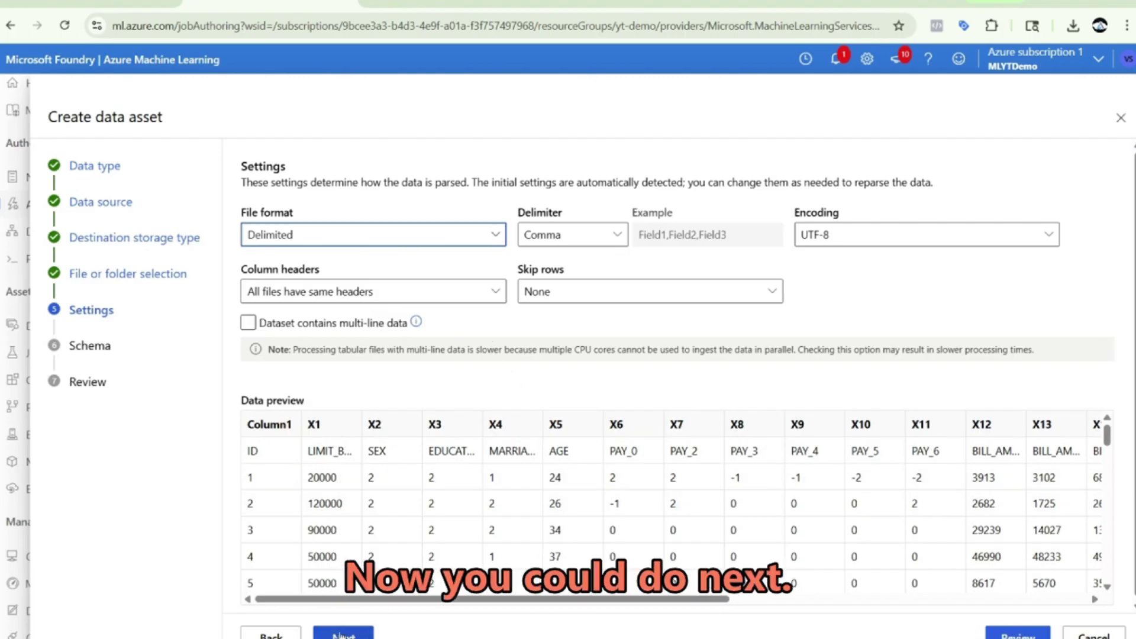
- Accept the detected parsing settings and column schema, review the data asset and create it
click(342, 635)
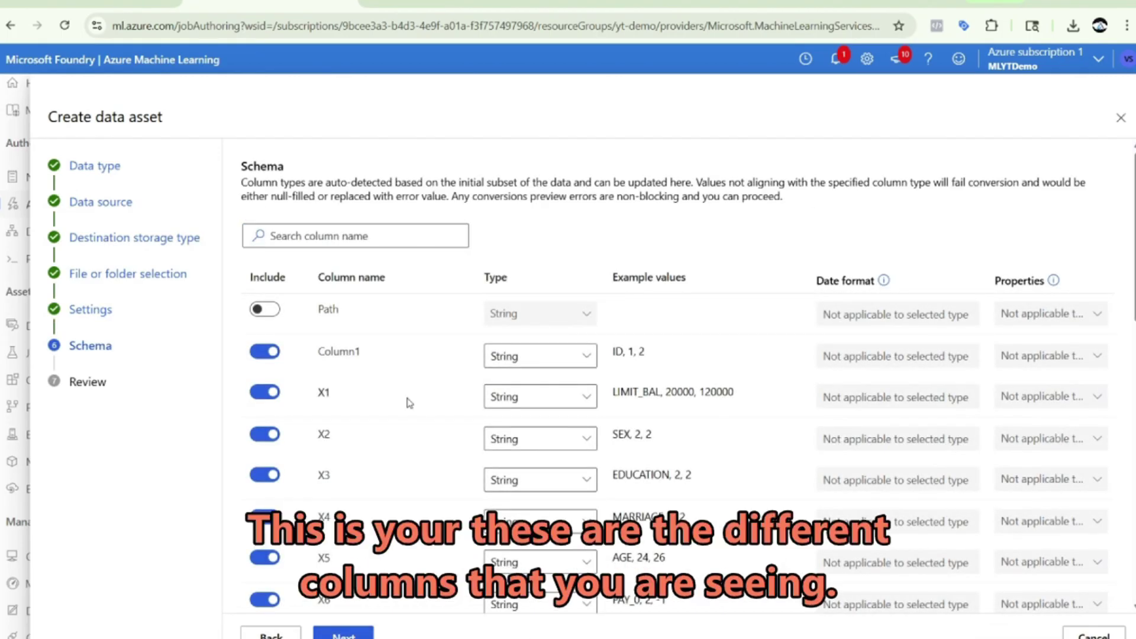
scroll(396, 331, down, 10)
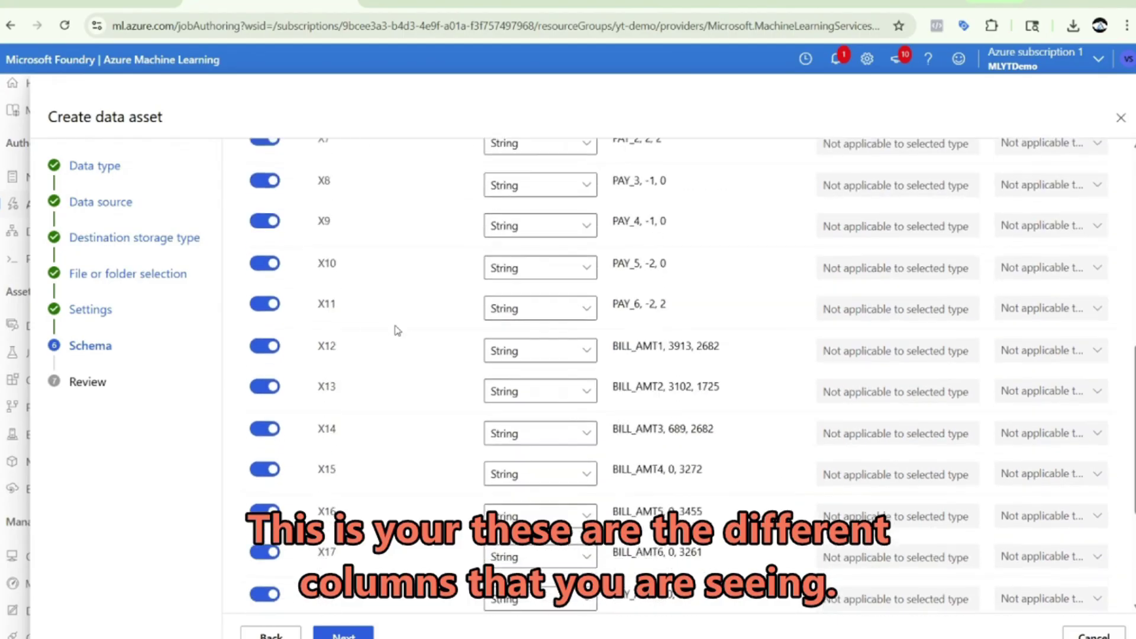
click(343, 635)
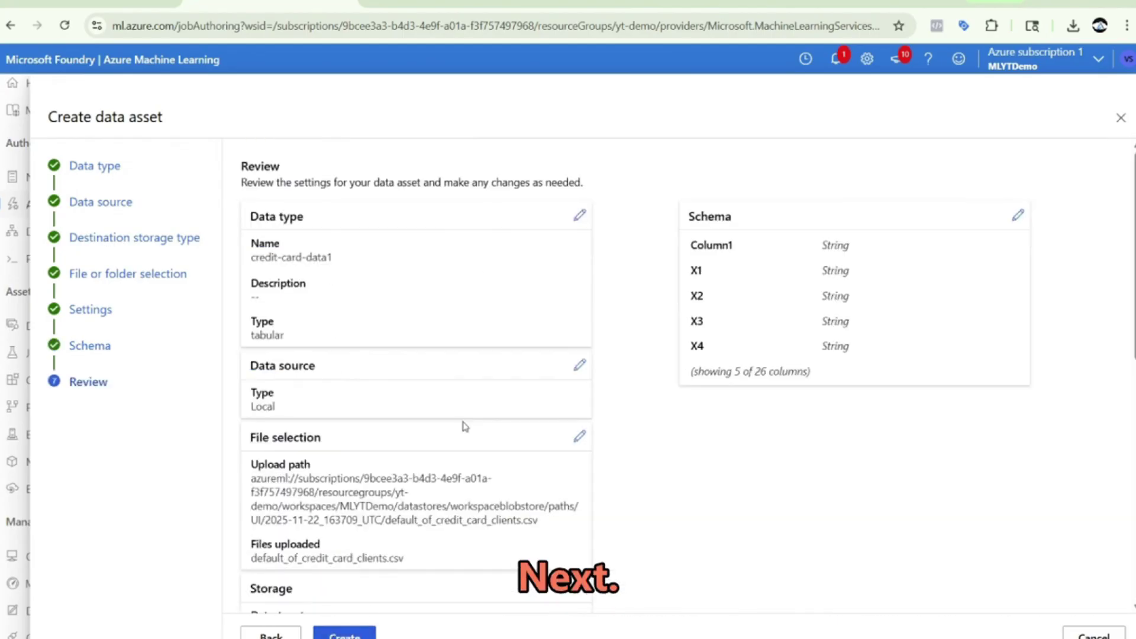
scroll(464, 426, down, 8)
click(344, 634)
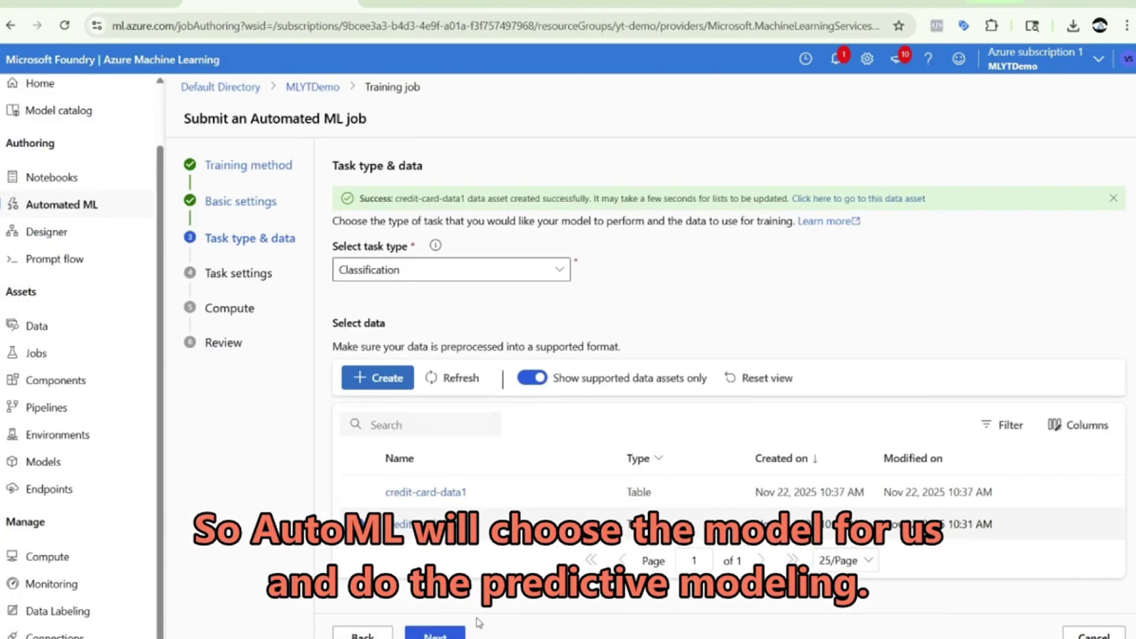
- Use the credit-card-data1 asset as the job's data and set the target column to Y (String)
click(357, 495)
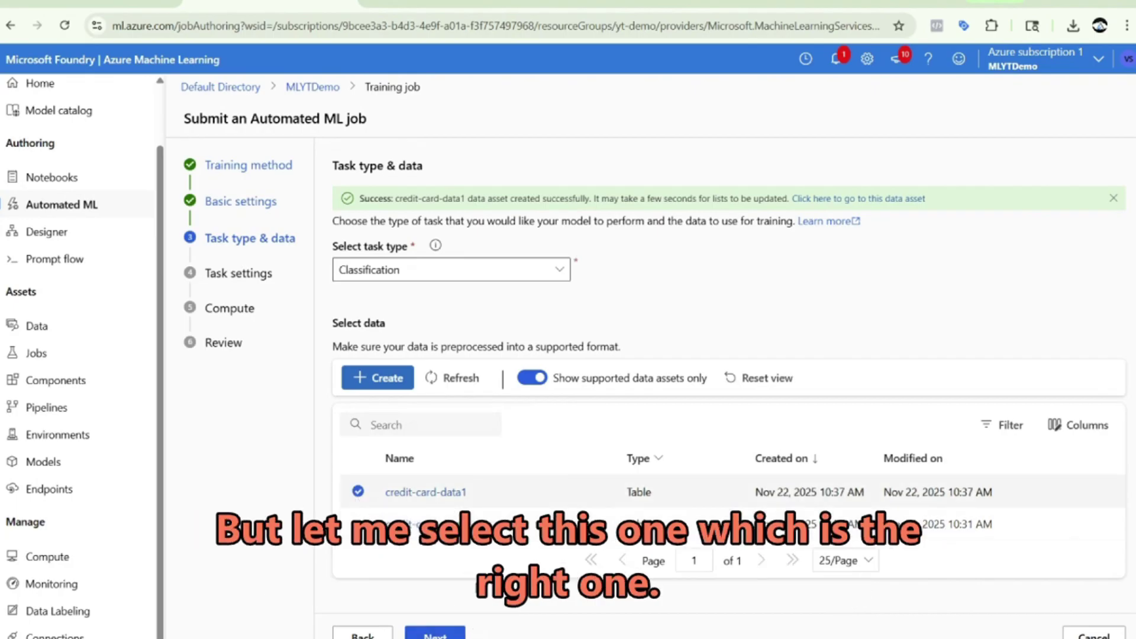
click(435, 635)
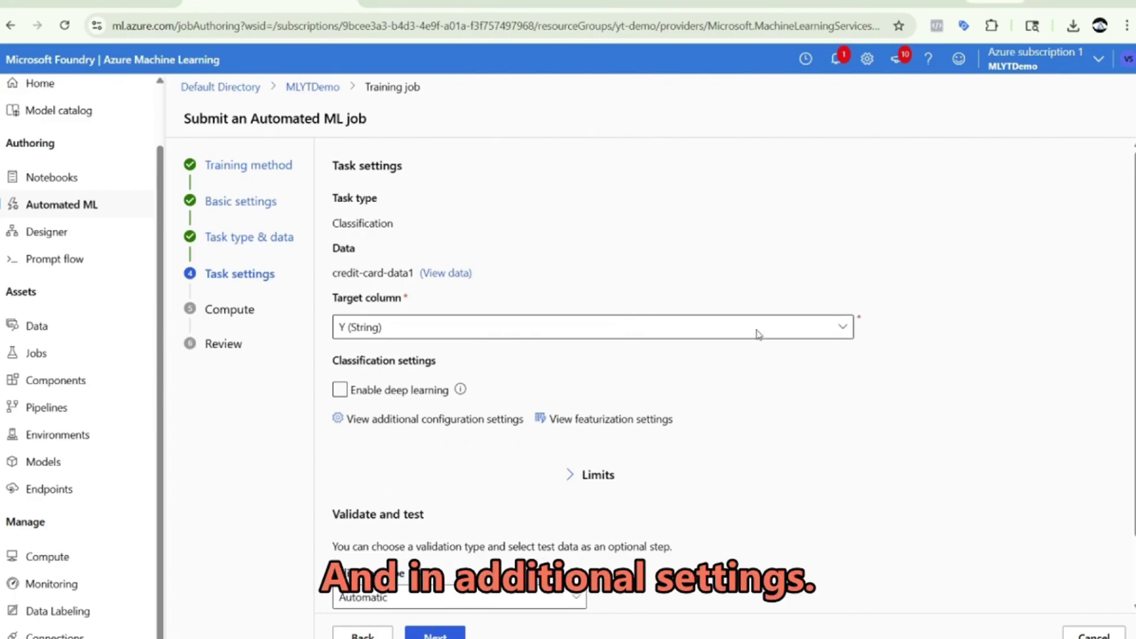
- Save the additional configuration with AUCWeighted as primary metric and no blocked models, and continue to the compute settings
click(380, 423)
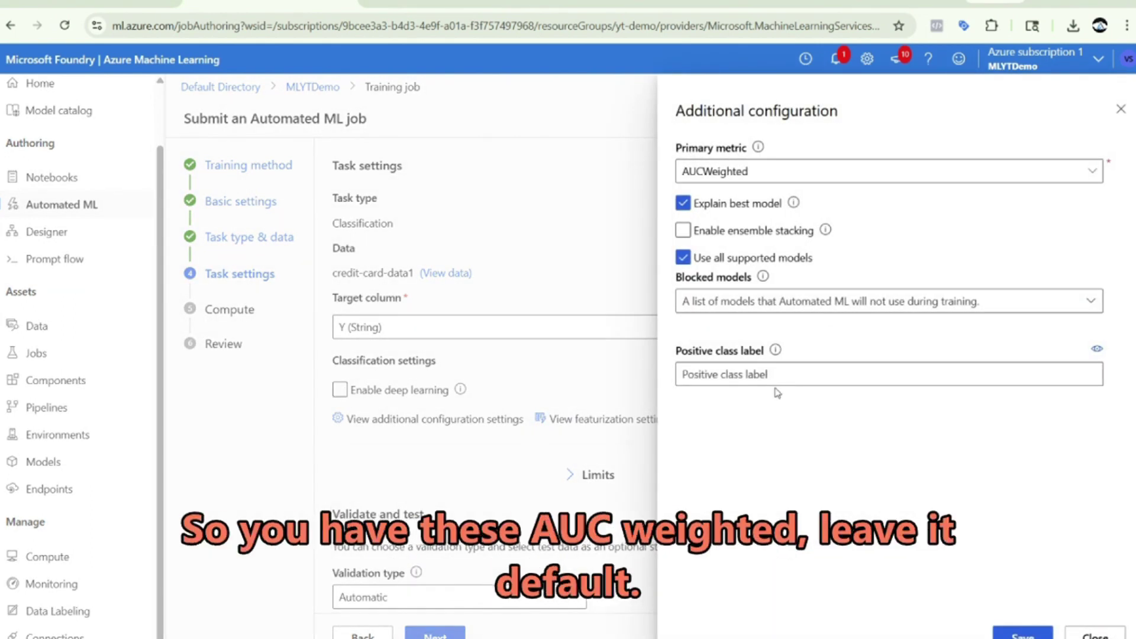
click(777, 173)
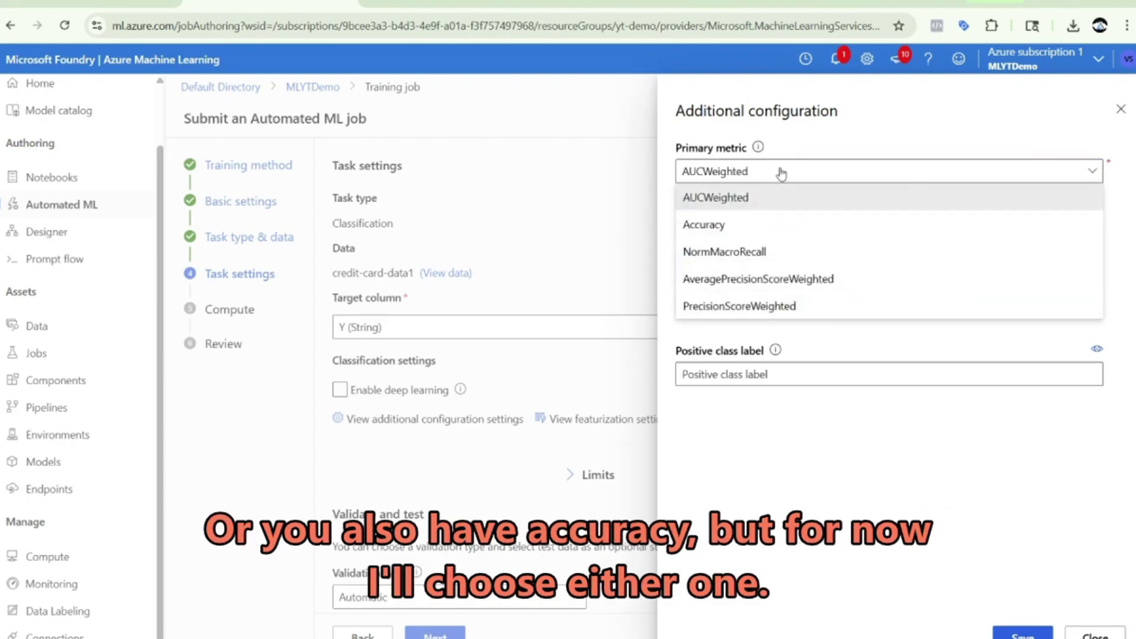
click(795, 174)
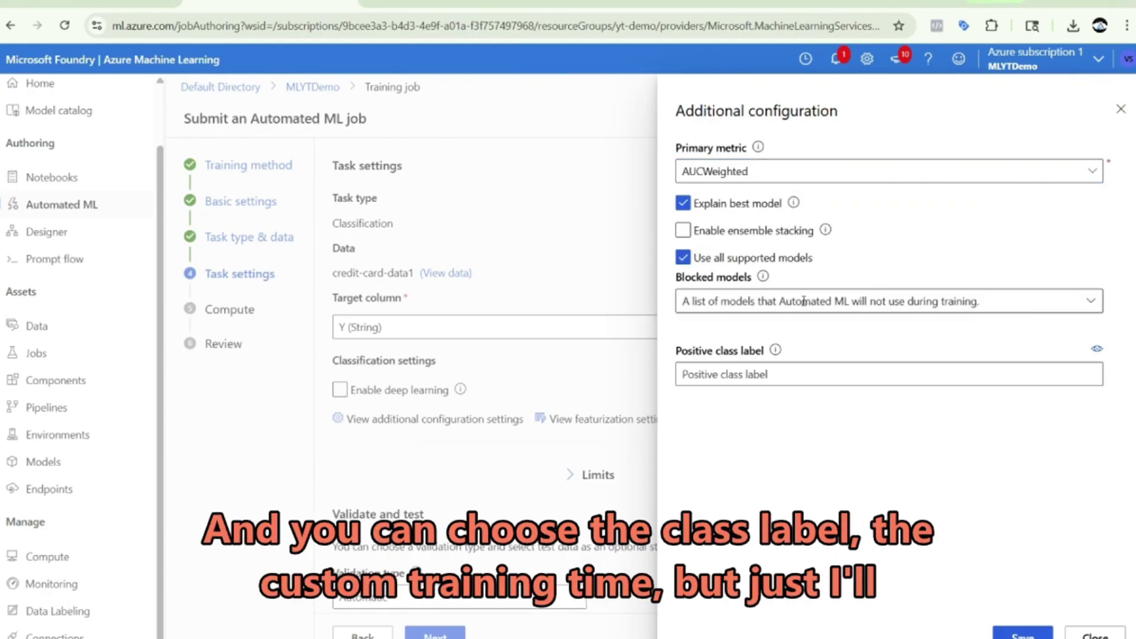
click(807, 371)
click(819, 300)
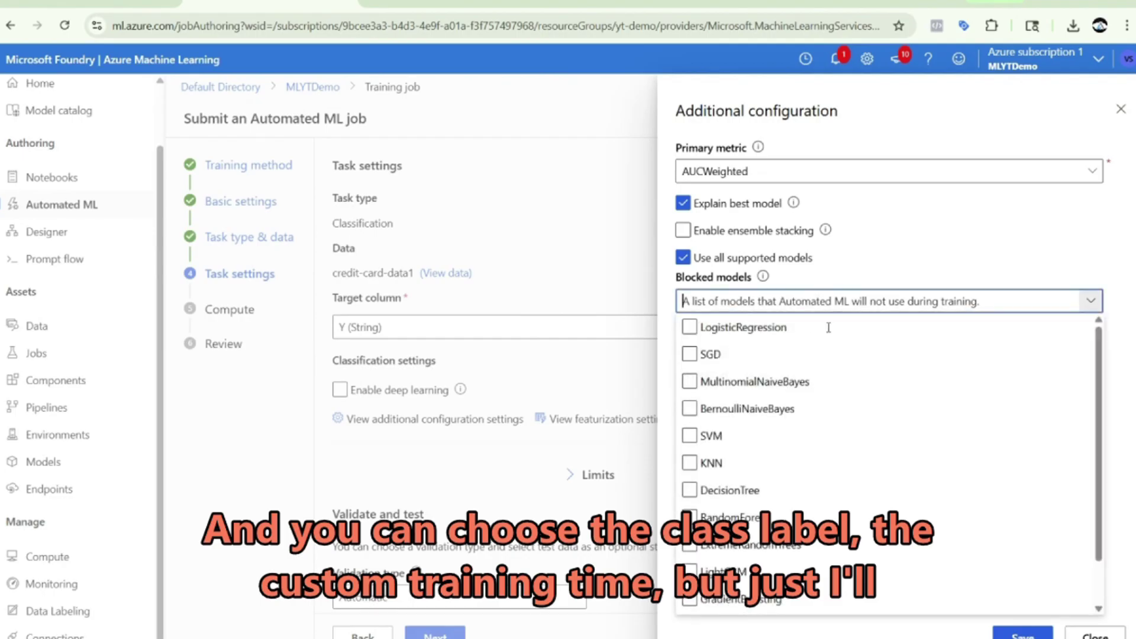
click(930, 242)
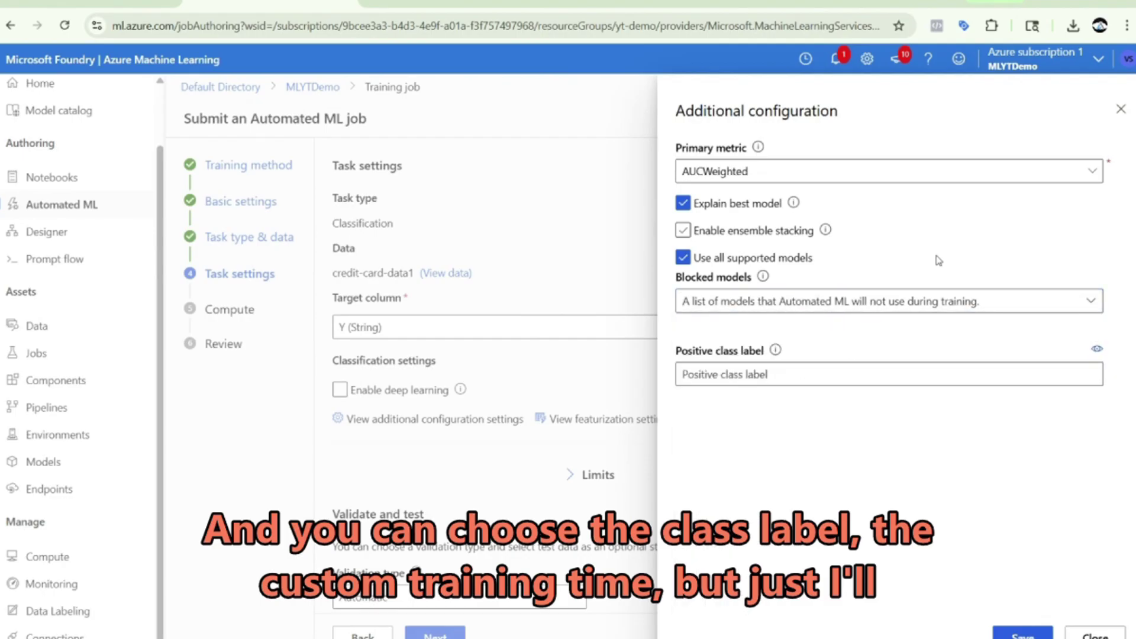
click(1022, 633)
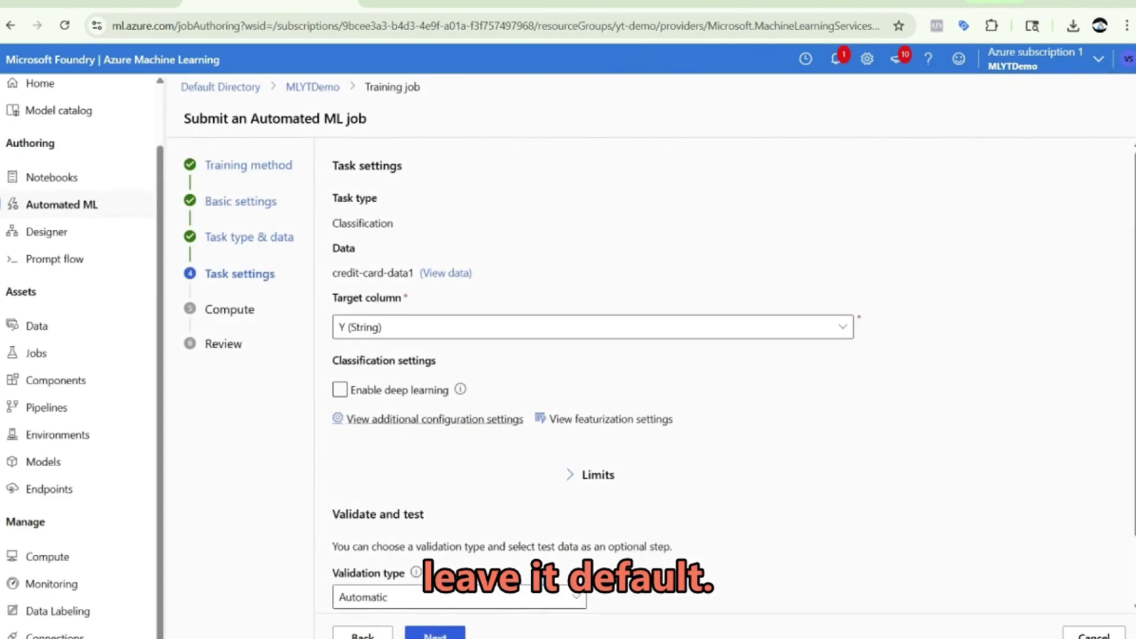
scroll(572, 335, down, 1)
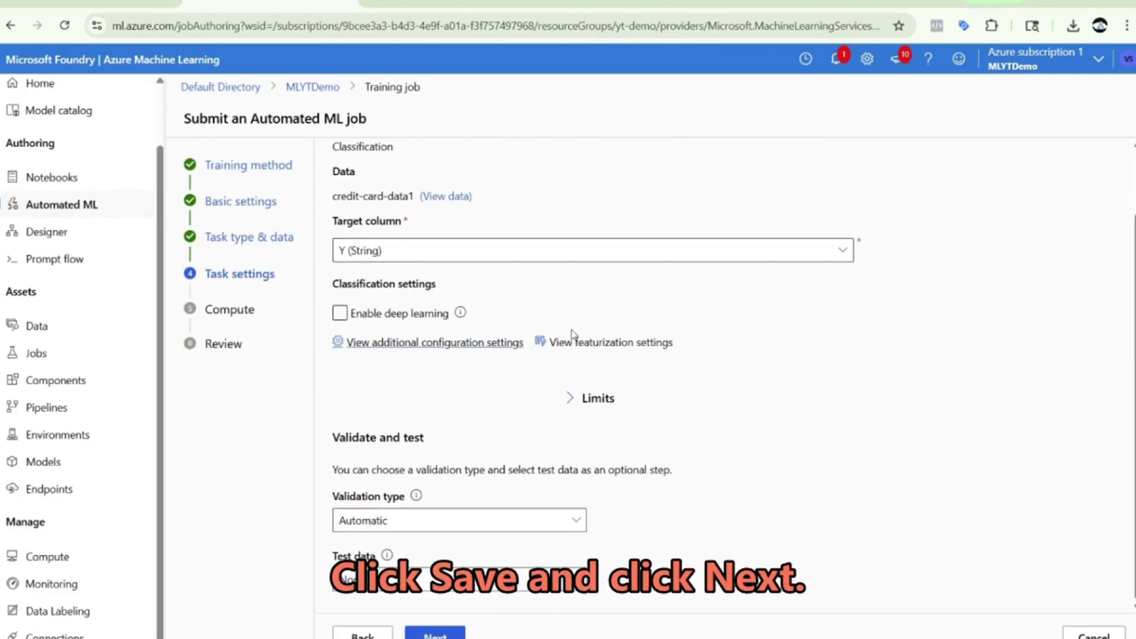
click(462, 630)
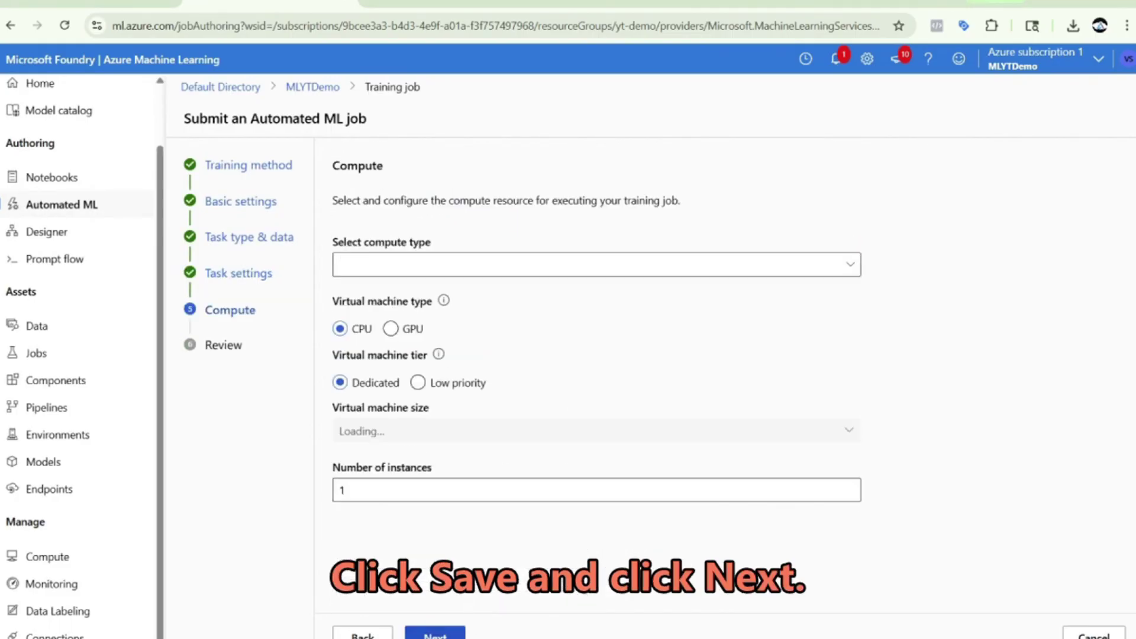
- Assign the existing Standard_DS11_v2 compute instance to the job and submit the training job
click(430, 268)
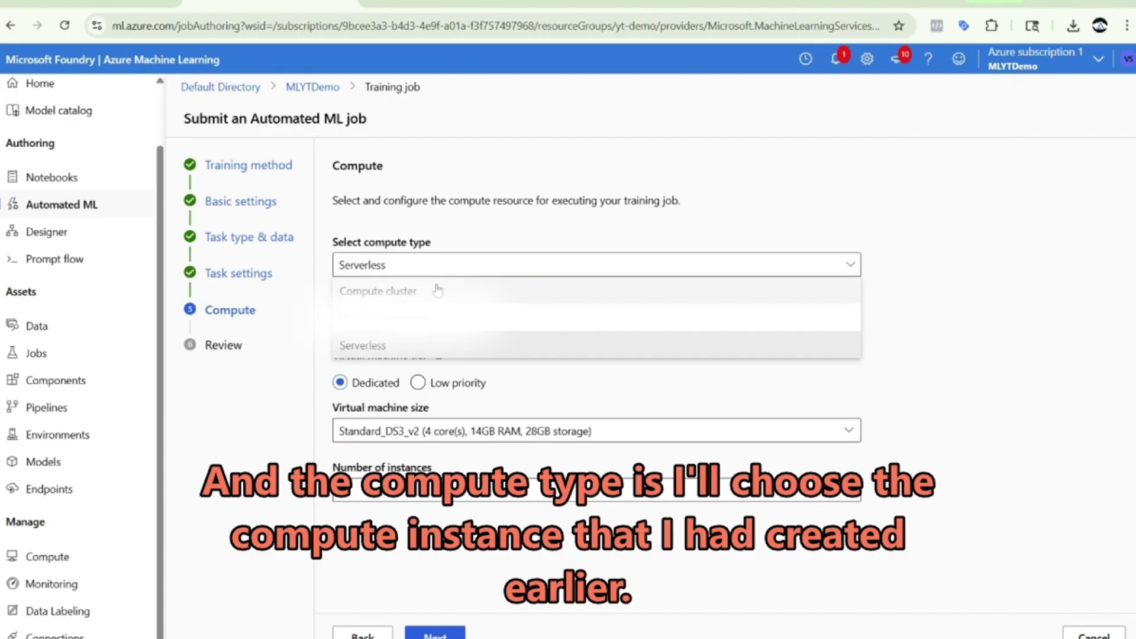
click(436, 317)
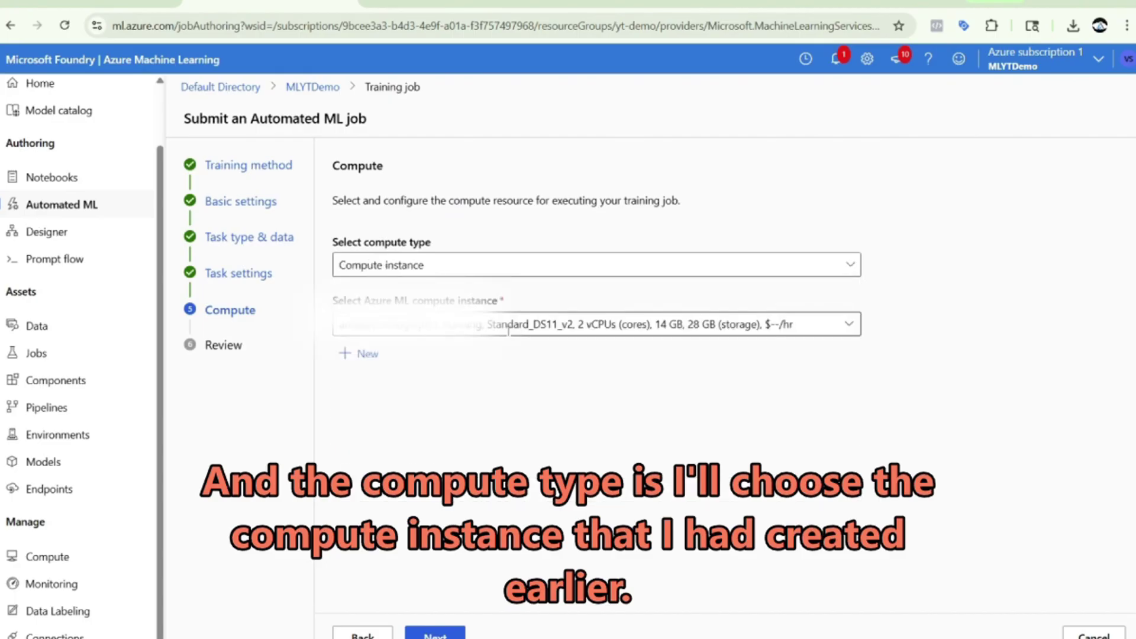
click(573, 327)
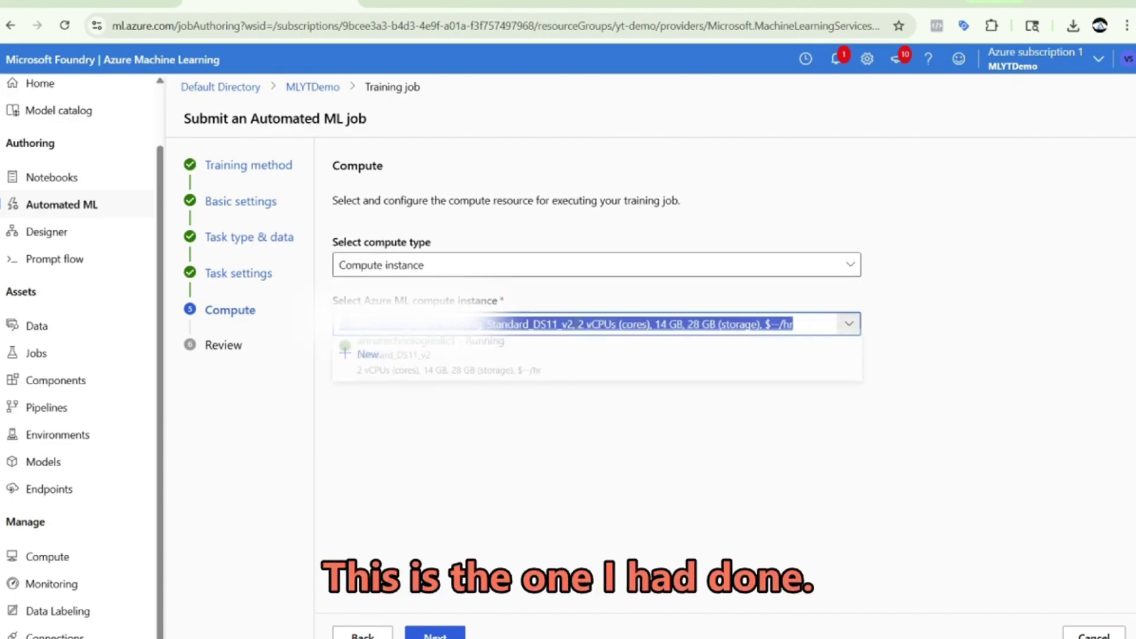
click(516, 373)
click(435, 633)
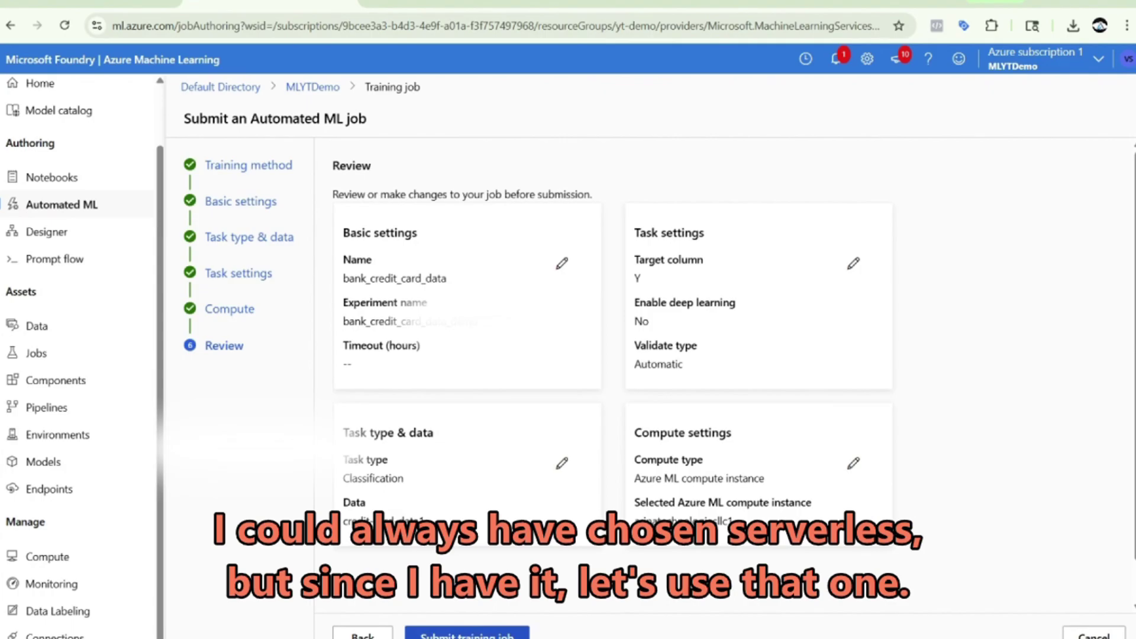
click(467, 633)
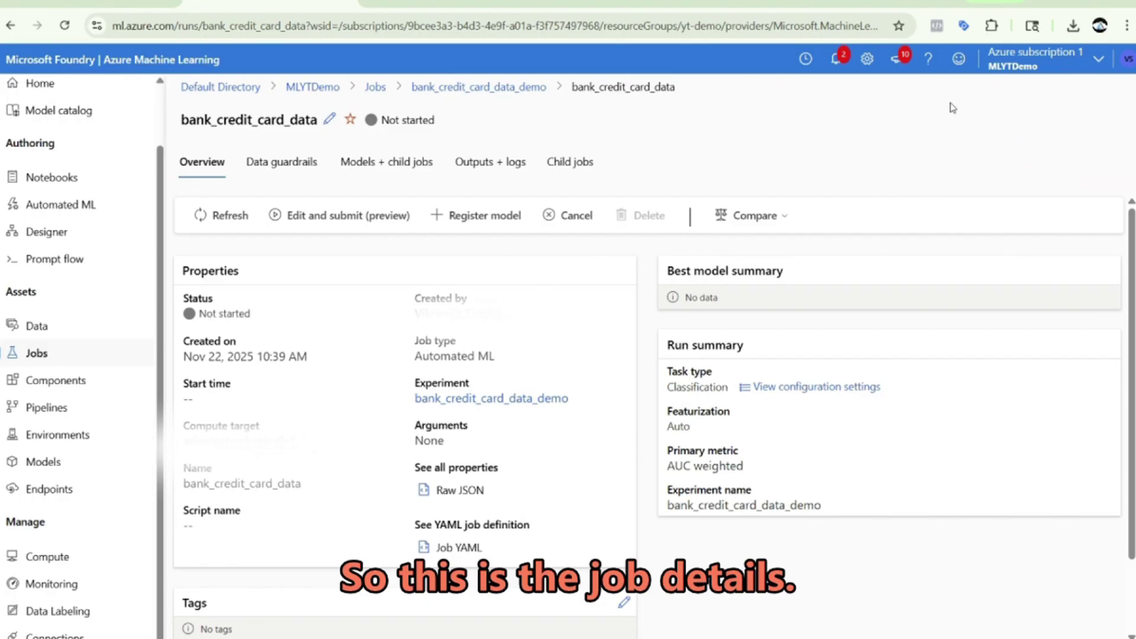
- Check the status of the bank_credit_card_data job in its bank_credit_card_data_demo experiment and open the job's details
click(445, 96)
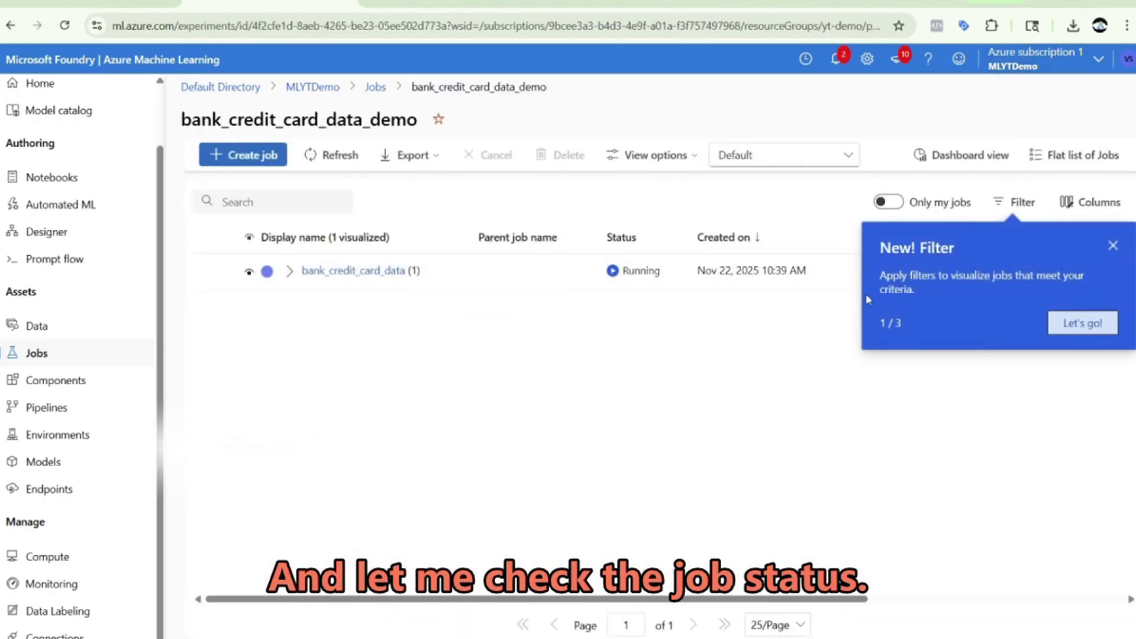
click(1114, 246)
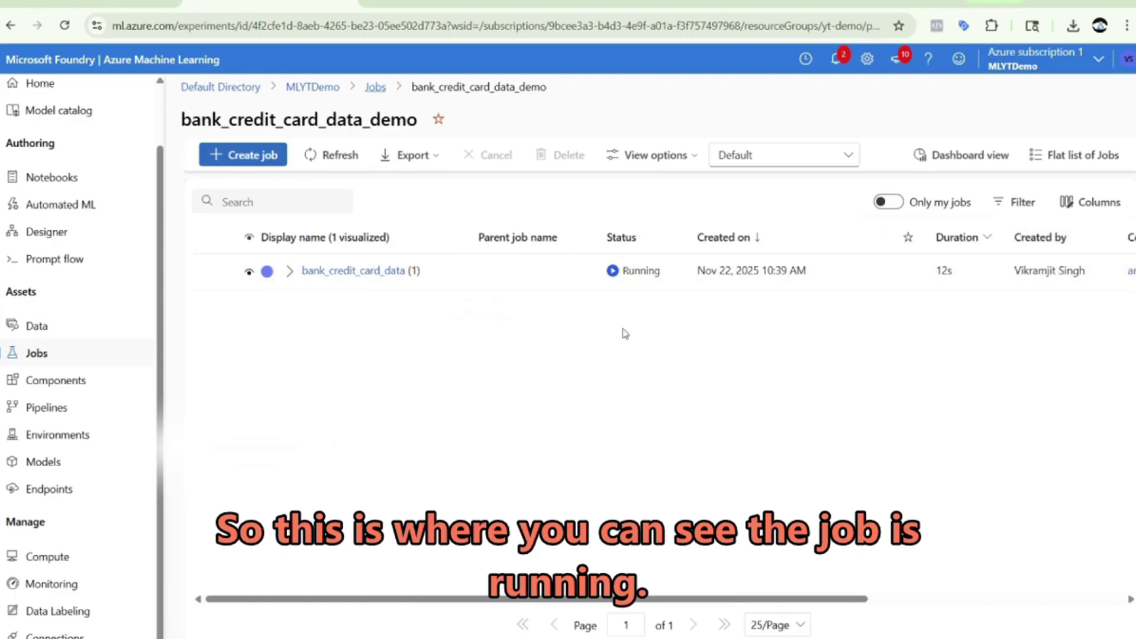
click(288, 272)
click(373, 273)
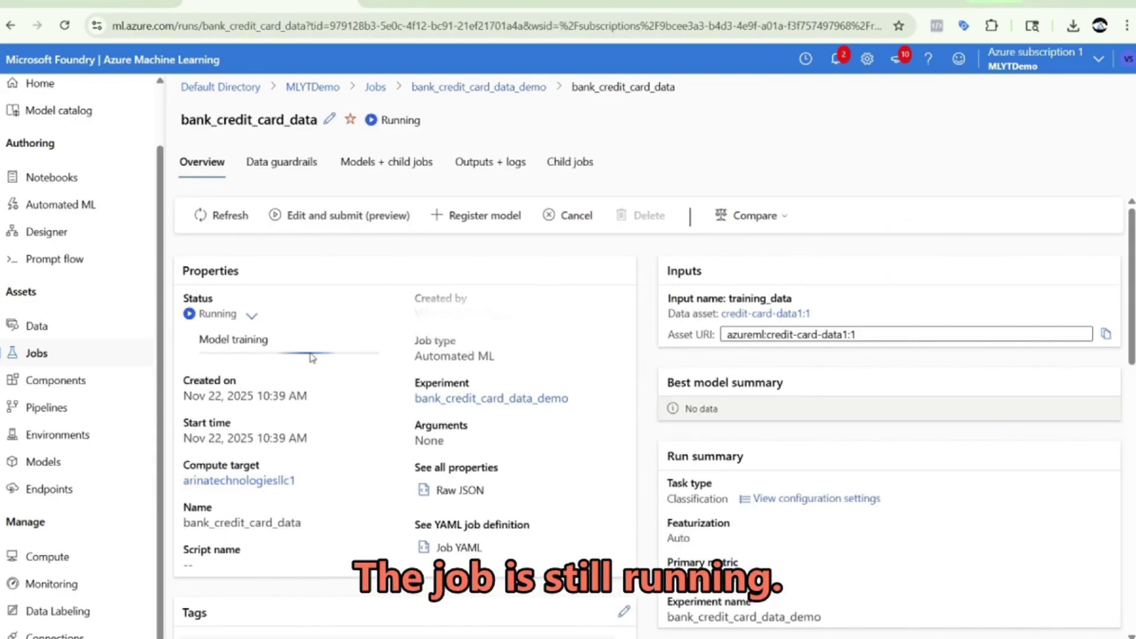